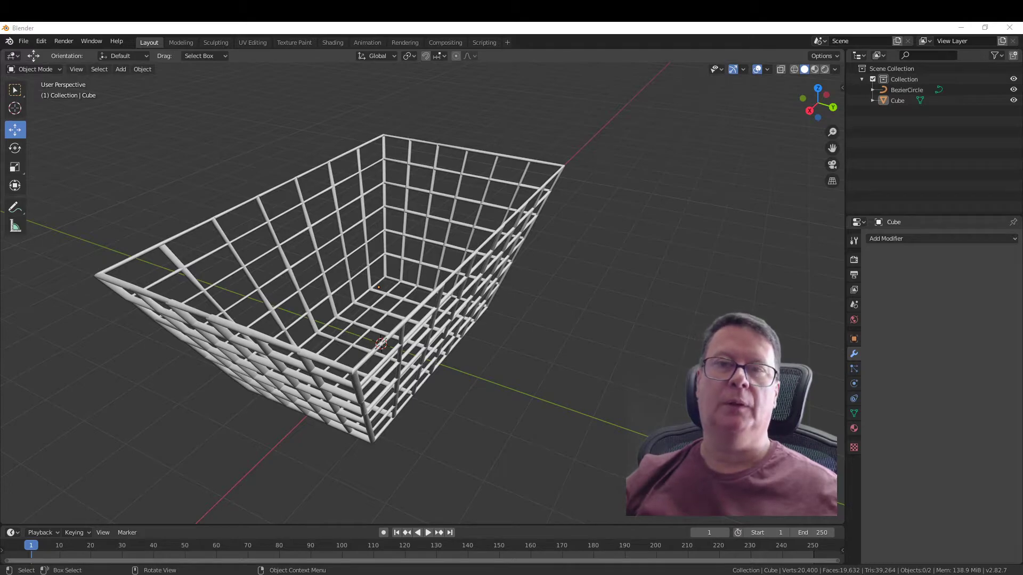
- Orbit around the finished wire basket and bring up the File menu
mouse_move(664, 339)
middle_down()
mouse_move(367, 366)
mouse_move(345, 395)
mouse_move(321, 298)
mouse_move(404, 254)
mouse_move(522, 261)
mouse_move(603, 315)
mouse_move(680, 343)
mouse_move(666, 368)
mouse_move(72, 341)
mouse_move(168, 339)
mouse_move(85, 350)
mouse_move(820, 279)
mouse_move(539, 250)
mouse_move(525, 307)
mouse_move(617, 329)
mouse_move(631, 343)
mouse_move(584, 334)
mouse_move(594, 311)
mouse_move(593, 331)
mouse_move(611, 322)
mouse_move(571, 311)
mouse_move(593, 318)
mouse_move(624, 283)
middle_up()
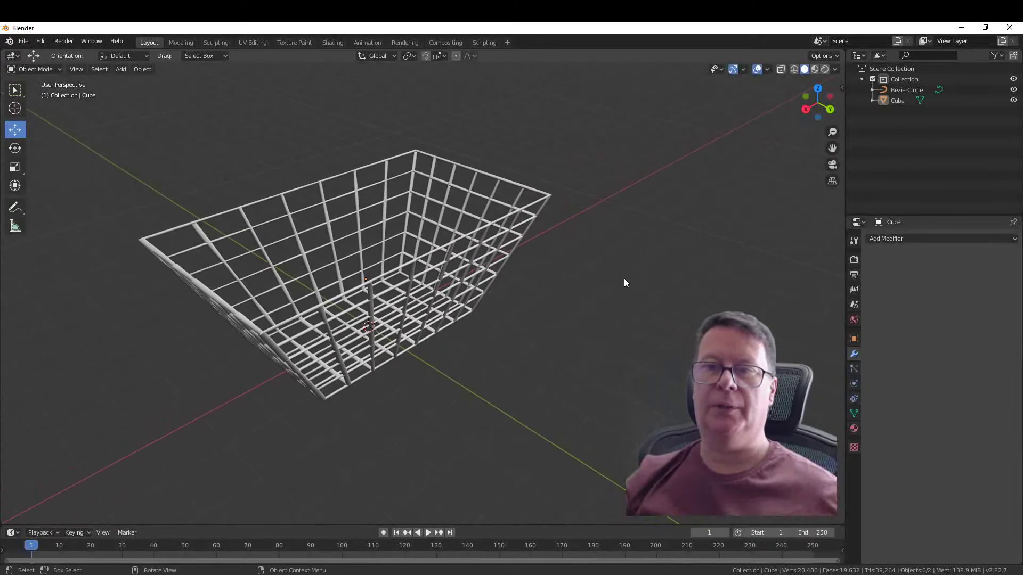
click(21, 45)
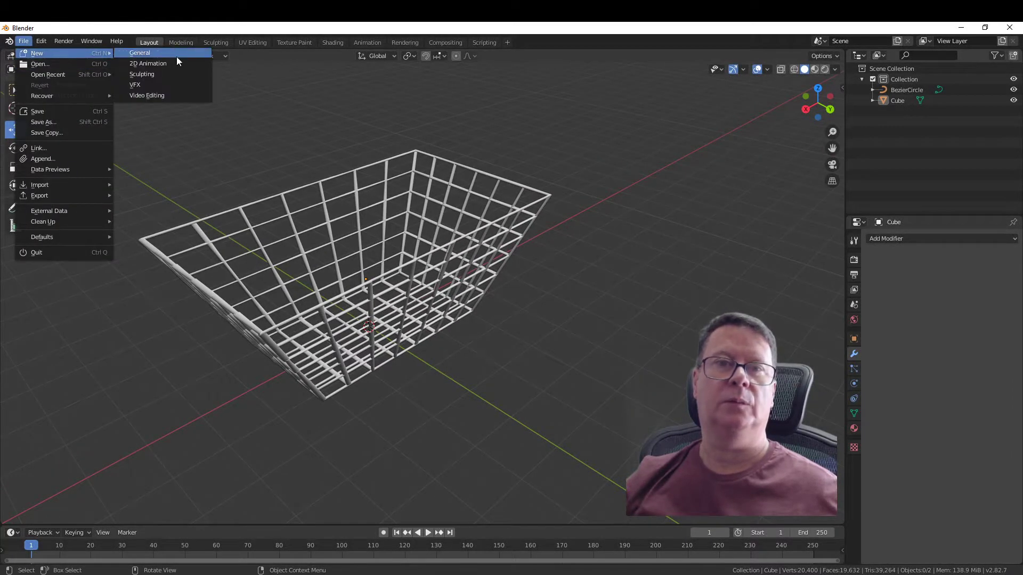
- Start a New General scene, discarding the basket unsaved, and add a mesh Cube at the origin
click(171, 52)
click(534, 318)
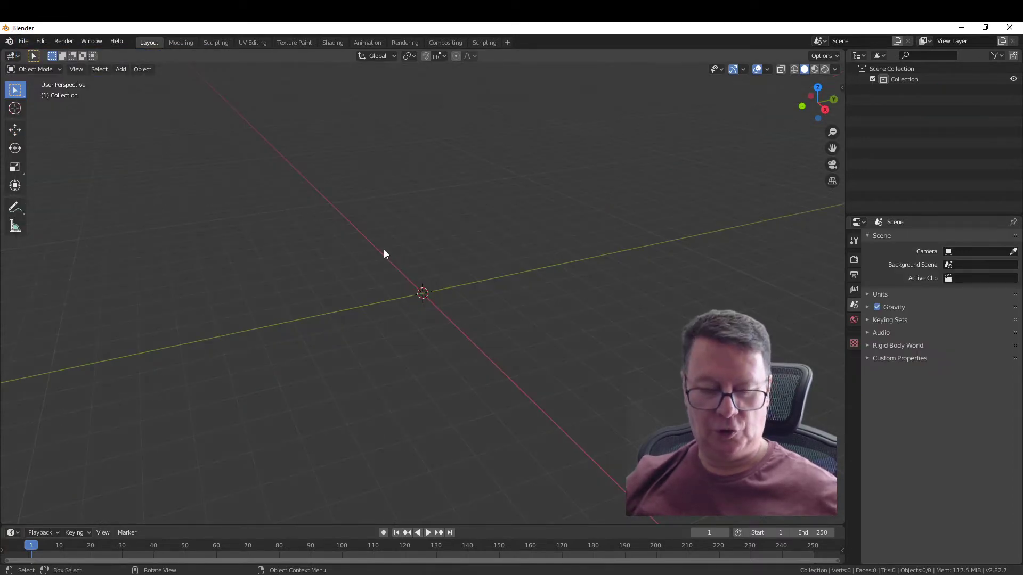
key(shift+a)
mouse_move(353, 239)
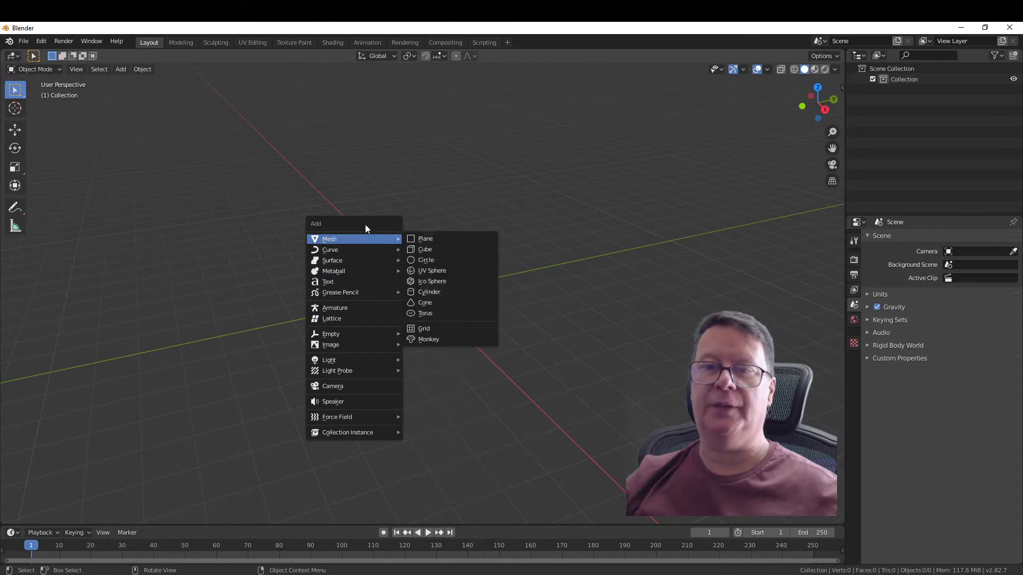
drag(374, 217, 297, 161)
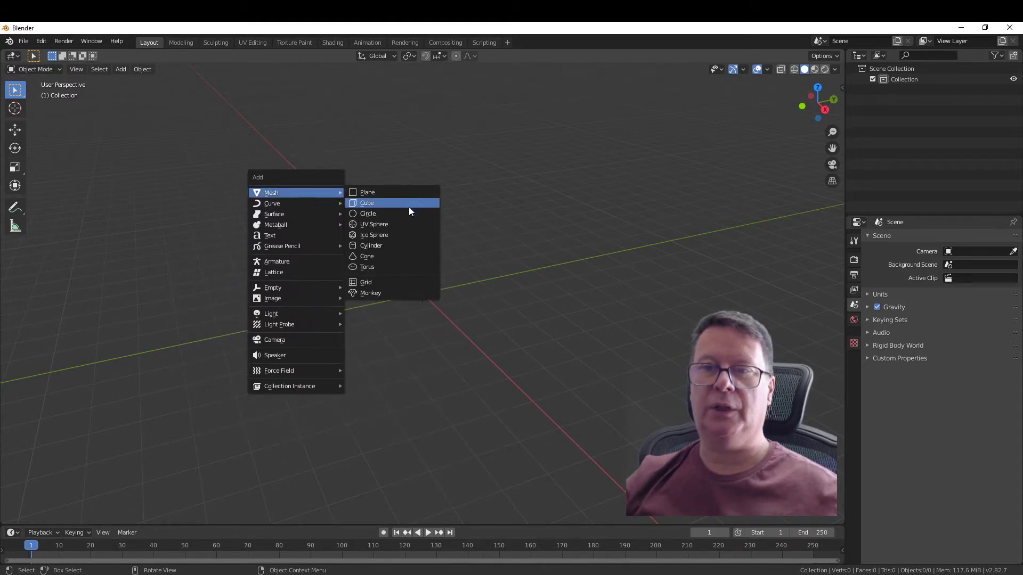
click(388, 203)
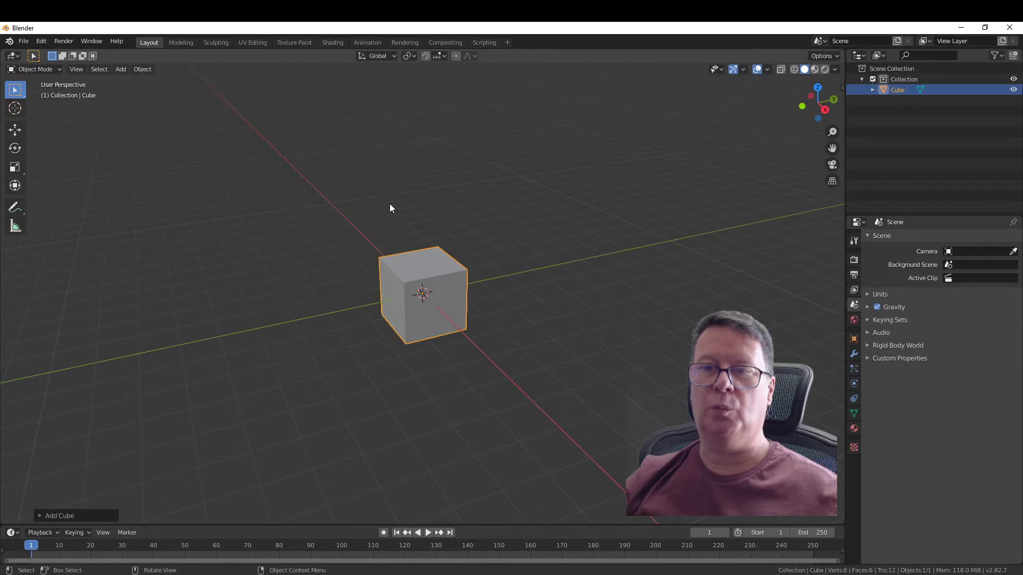
- Stretch the cube along X, then enlarge it slightly overall
click(446, 306)
key(s)
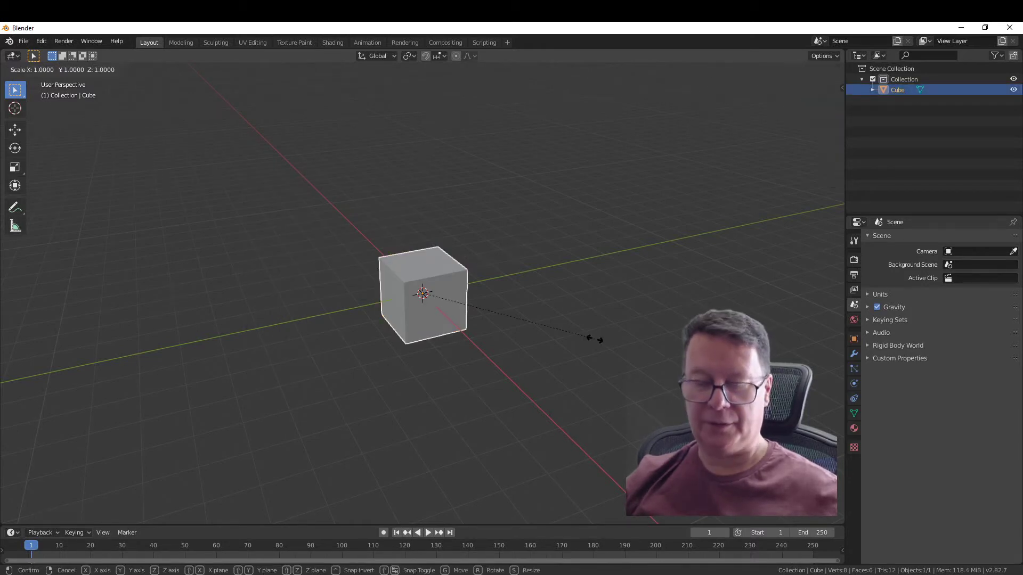
key(x)
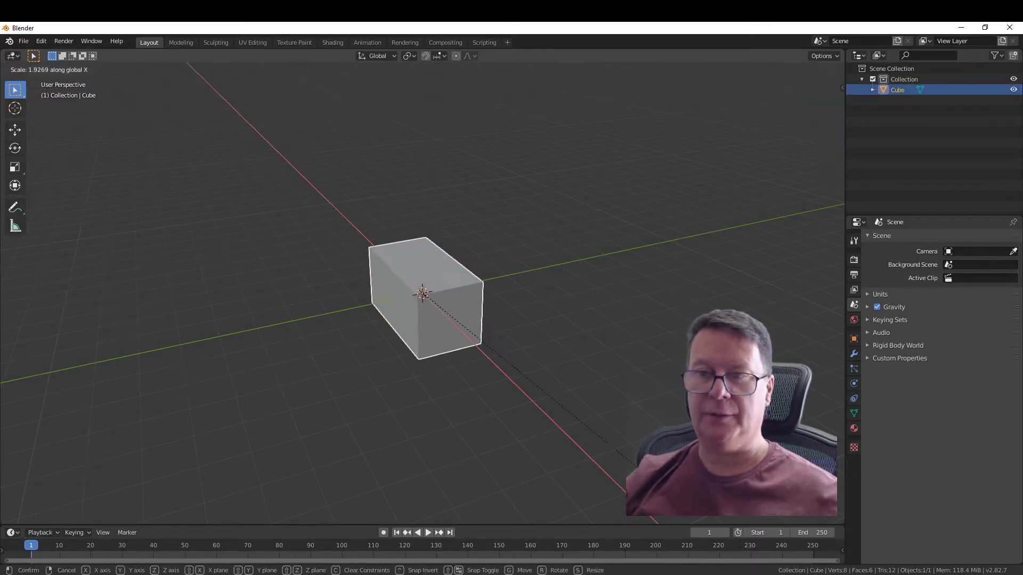
key(Return)
key(s)
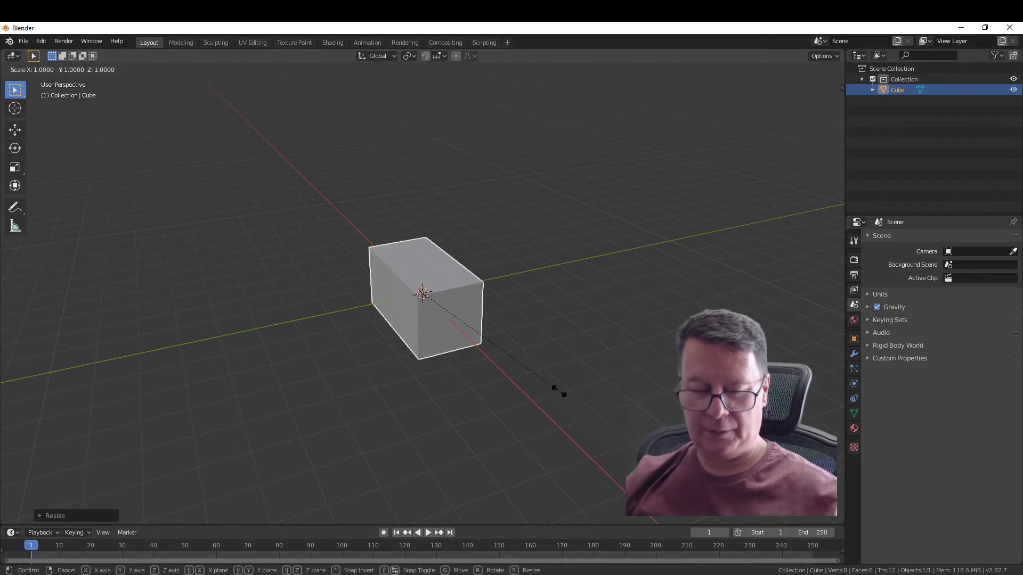
click(630, 339)
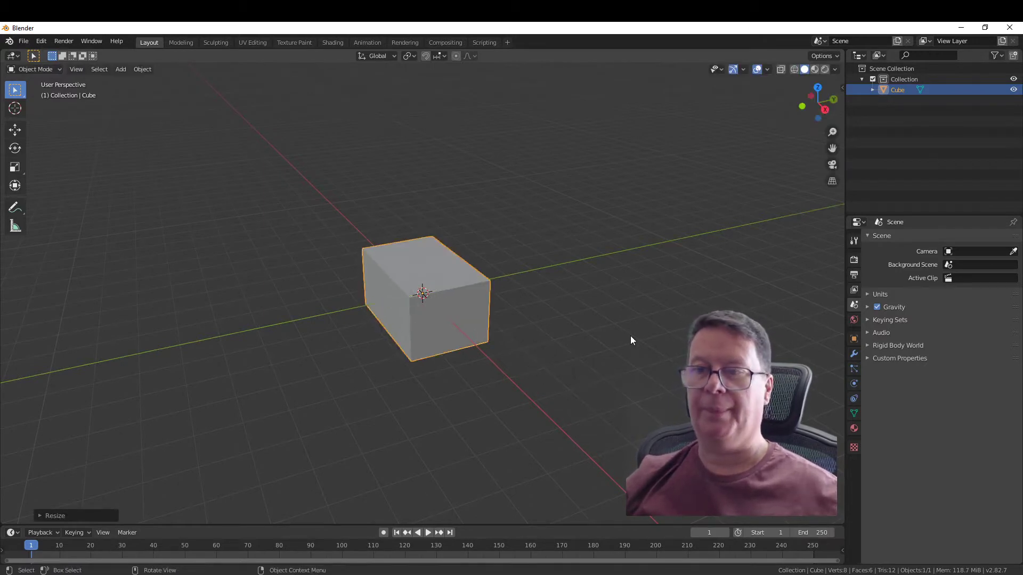
- In front view, move the cube up so its base sits on the ground line
key(KP_1)
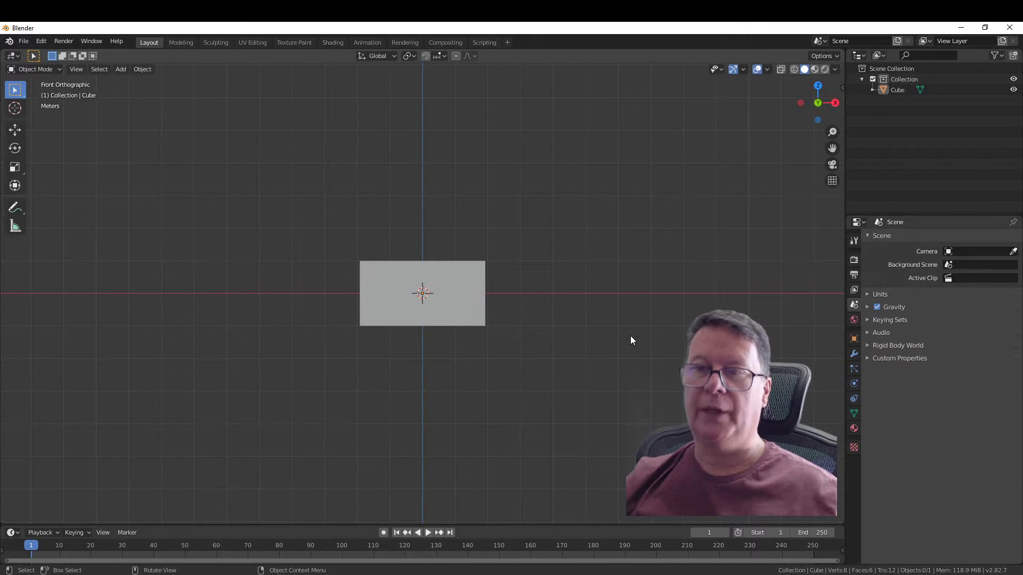
click(473, 294)
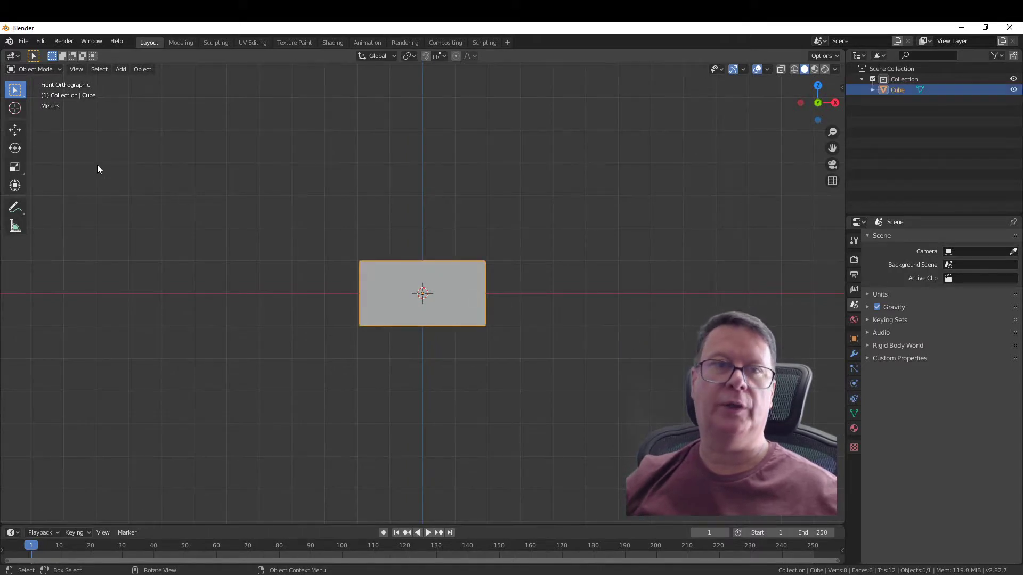
click(14, 130)
drag(422, 254, 429, 221)
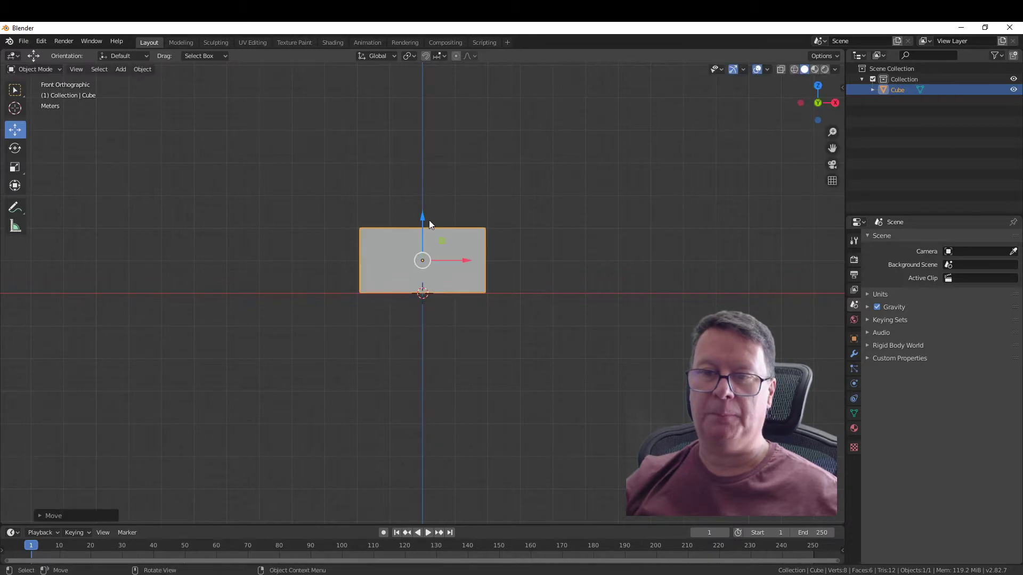
- In Edit Mode, shrink the bottom face to about 0.67 of its width
key(Tab)
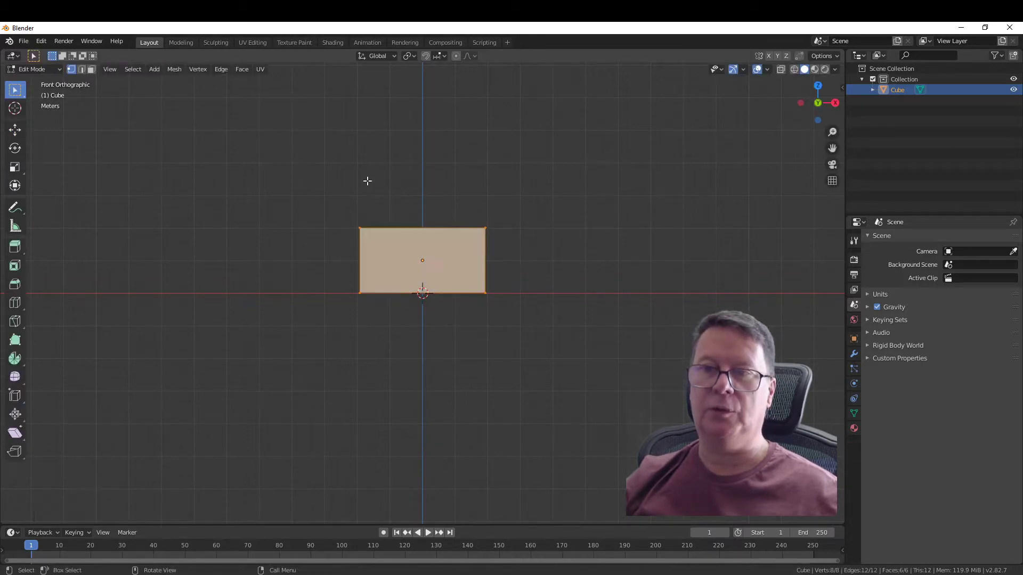
key(a)
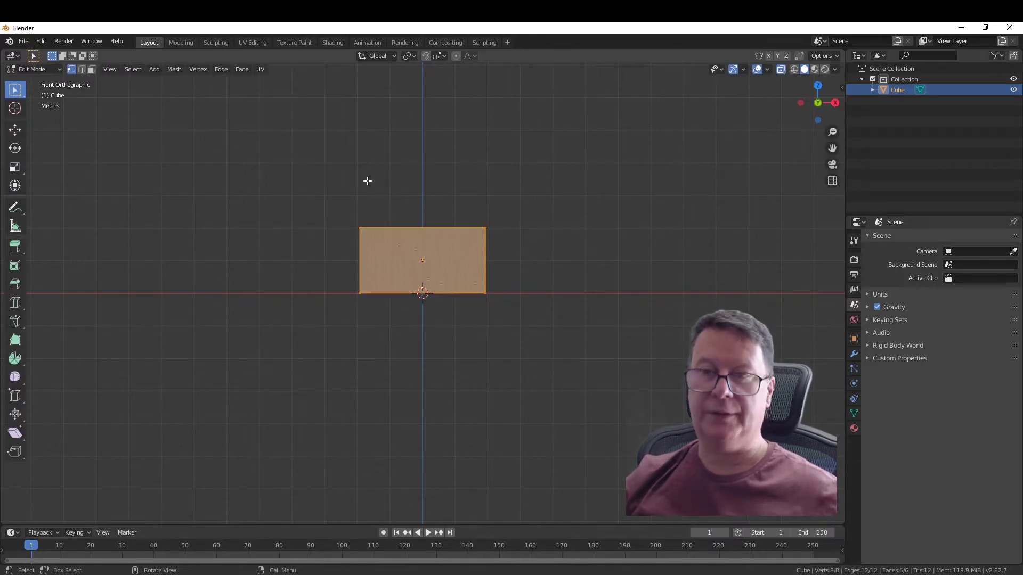
drag(371, 302, 530, 324)
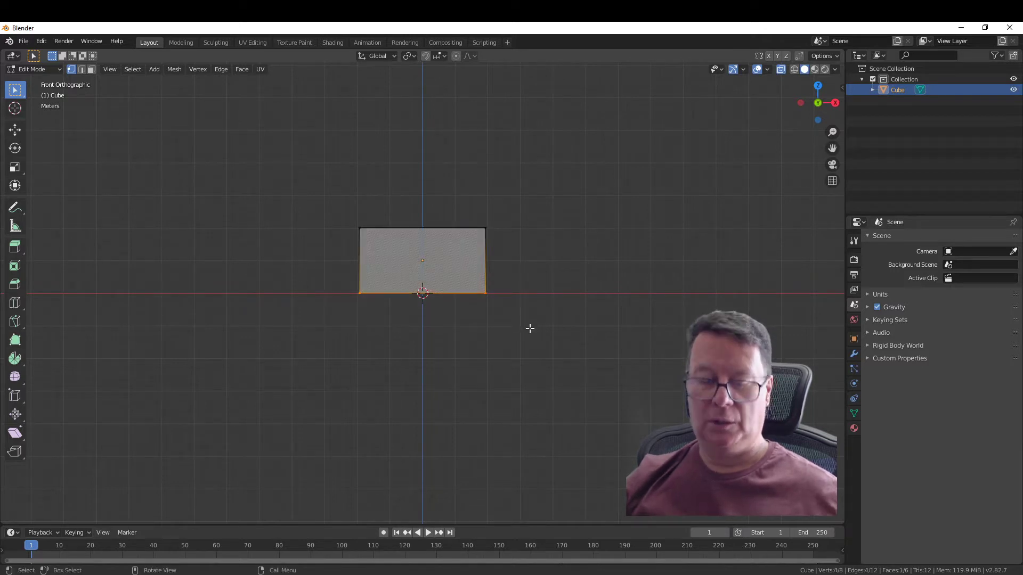
key(s)
click(483, 333)
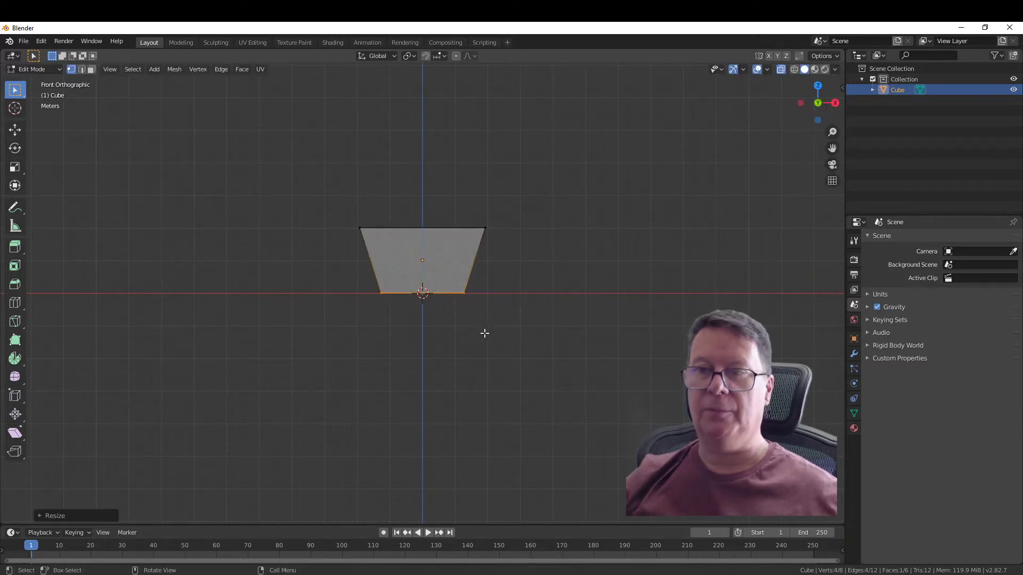
- Widen the top face slightly so the box flares outward
drag(502, 216, 283, 264)
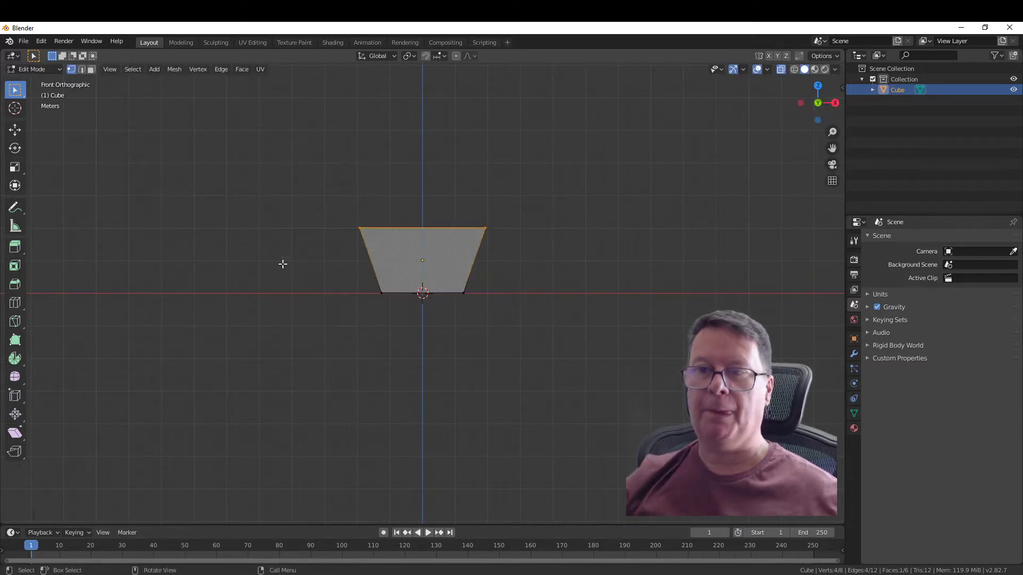
key(s)
click(545, 241)
click(561, 299)
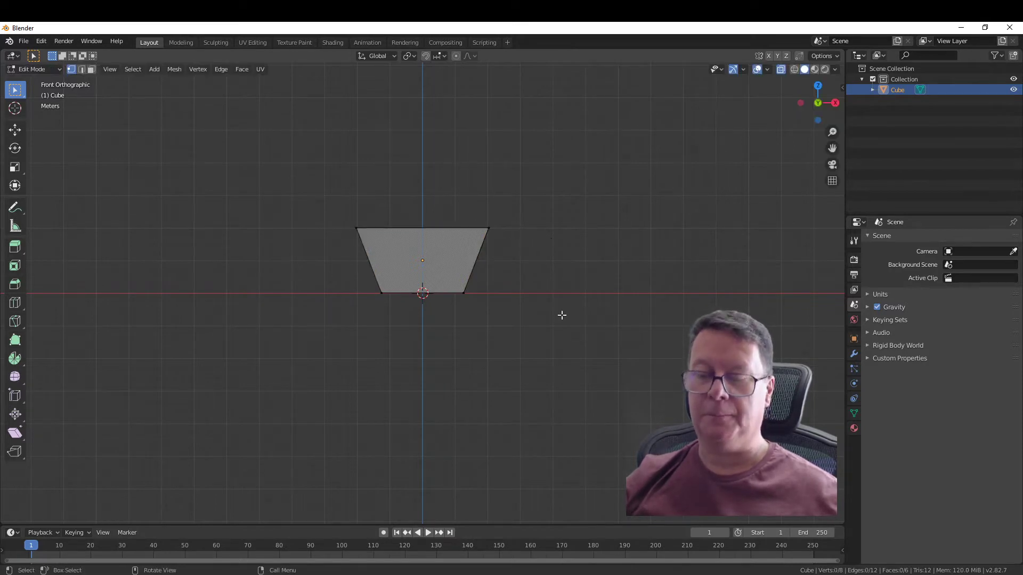
mouse_move(559, 313)
middle_down()
mouse_move(495, 351)
mouse_move(544, 336)
mouse_move(675, 340)
mouse_move(600, 265)
middle_up()
- Scale the whole box slightly along Y to make it deeper
drag(527, 181, 372, 341)
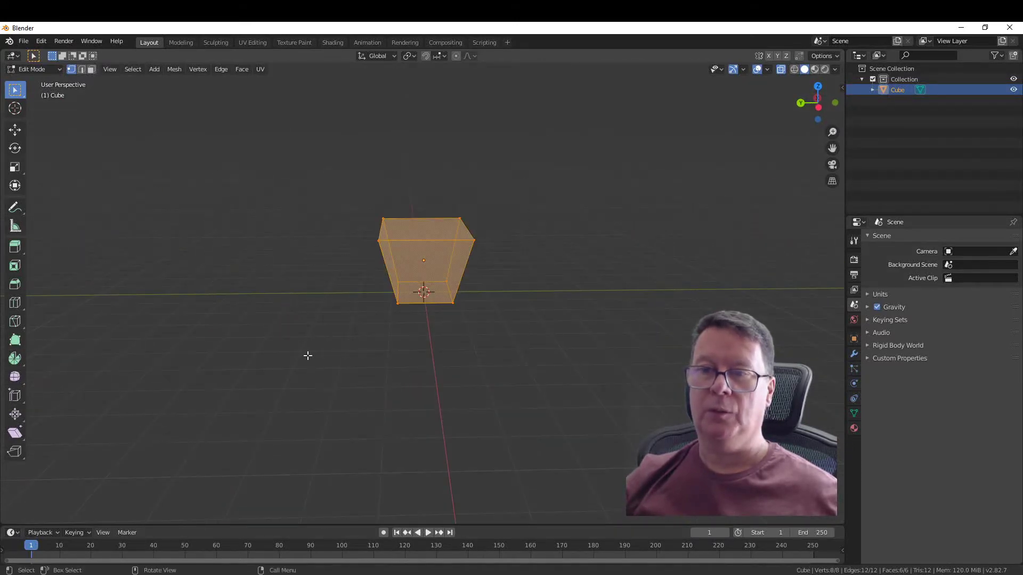
key(s)
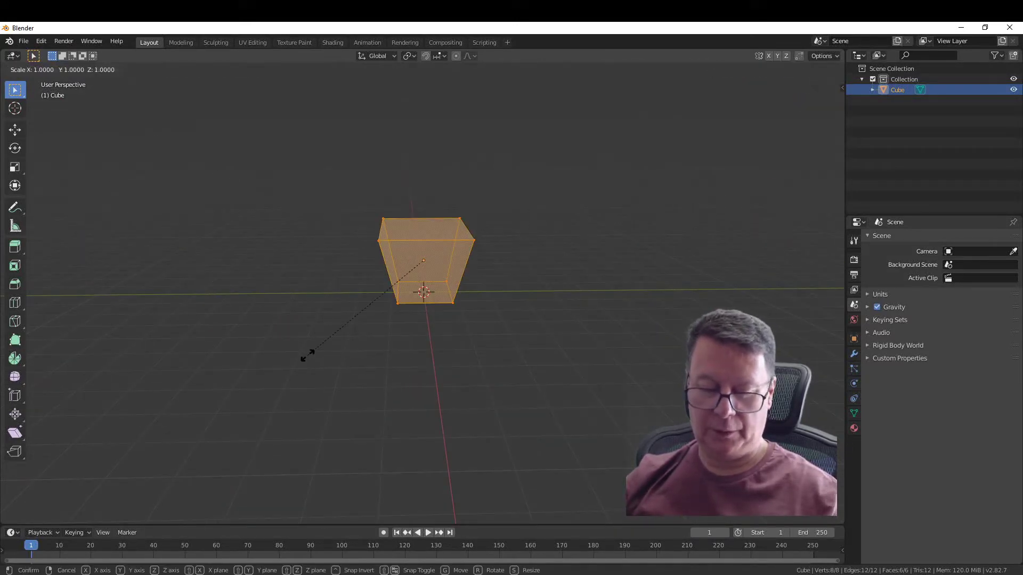
key(y)
click(250, 357)
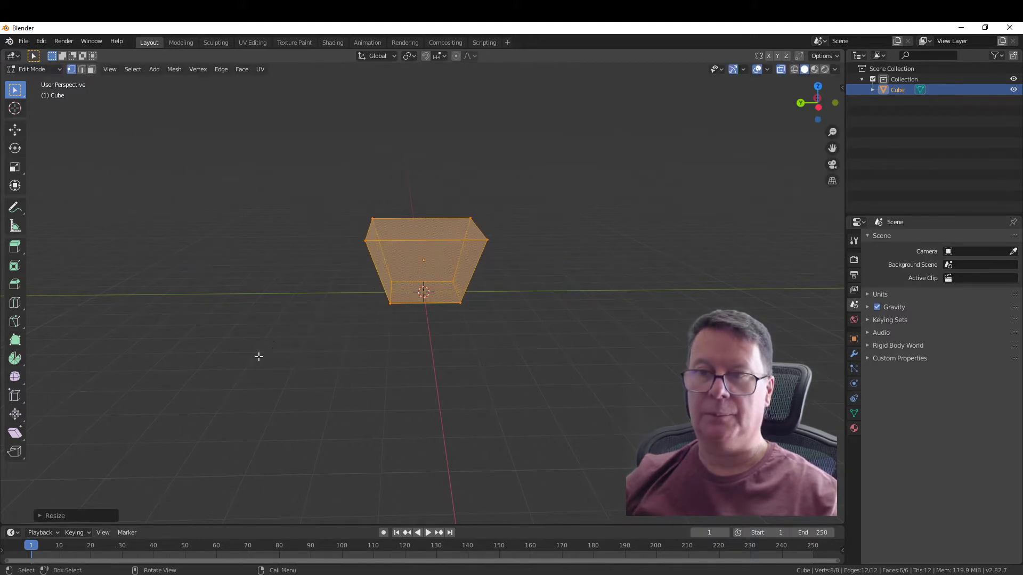
click(538, 304)
mouse_move(538, 305)
middle_down()
mouse_move(480, 345)
mouse_move(448, 330)
middle_up()
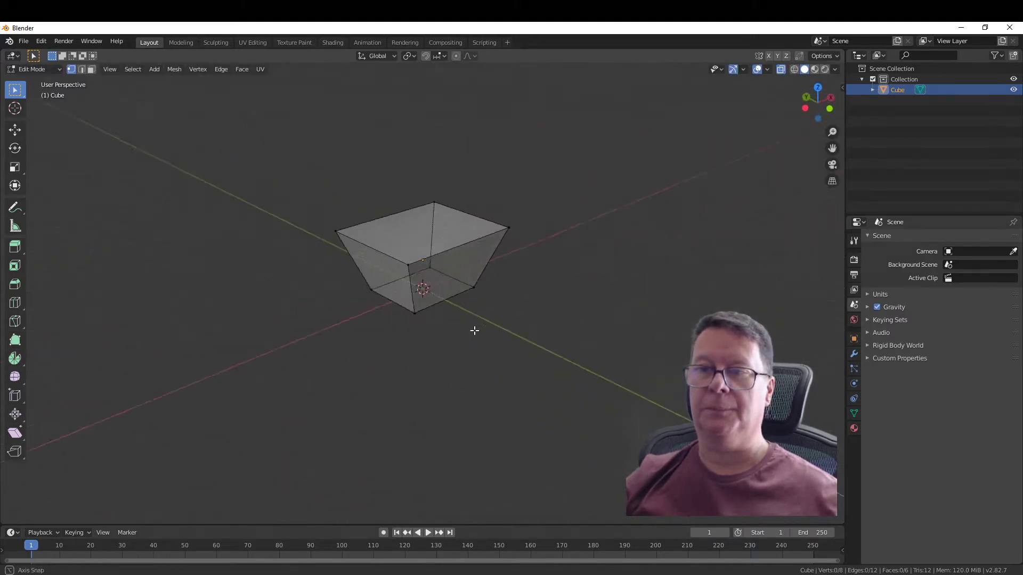
scroll(475, 331, up, 2)
scroll(480, 304, up, 3)
mouse_move(503, 309)
middle_down()
mouse_move(400, 347)
mouse_move(503, 296)
middle_up()
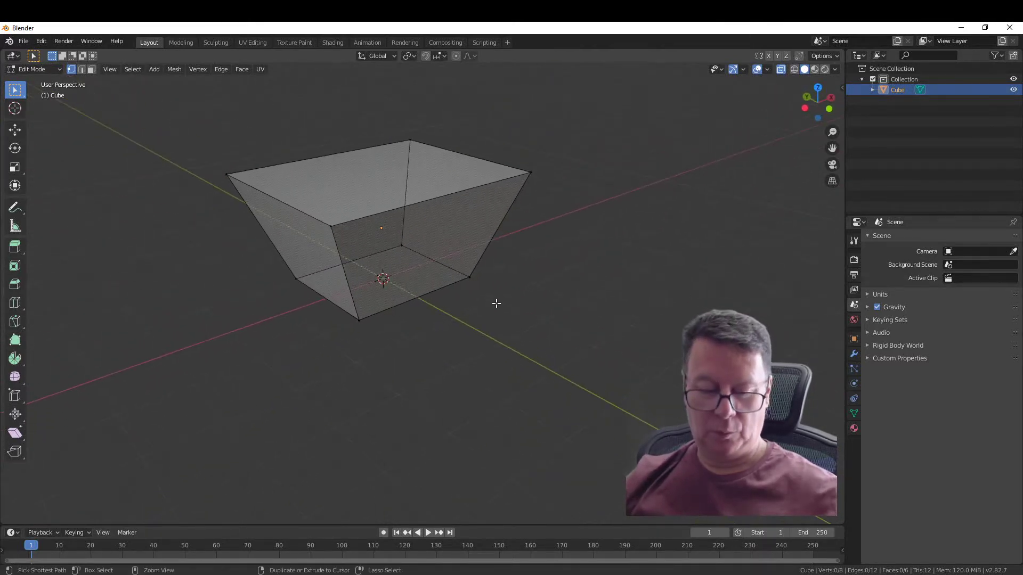
key(ctrl+r)
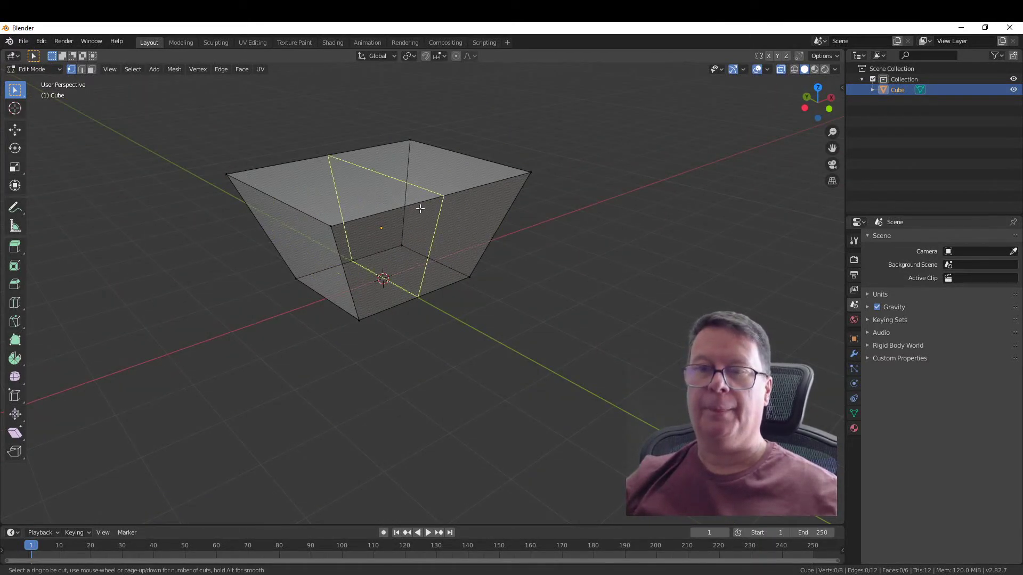
- Add five vertical loop cuts around the box
click(420, 209)
right_click(419, 209)
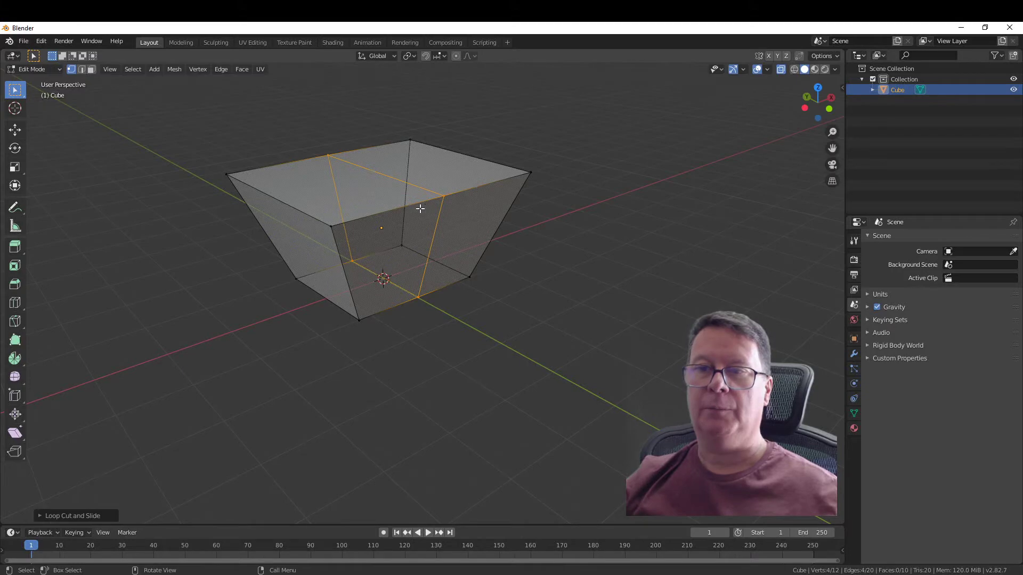
click(50, 515)
click(163, 430)
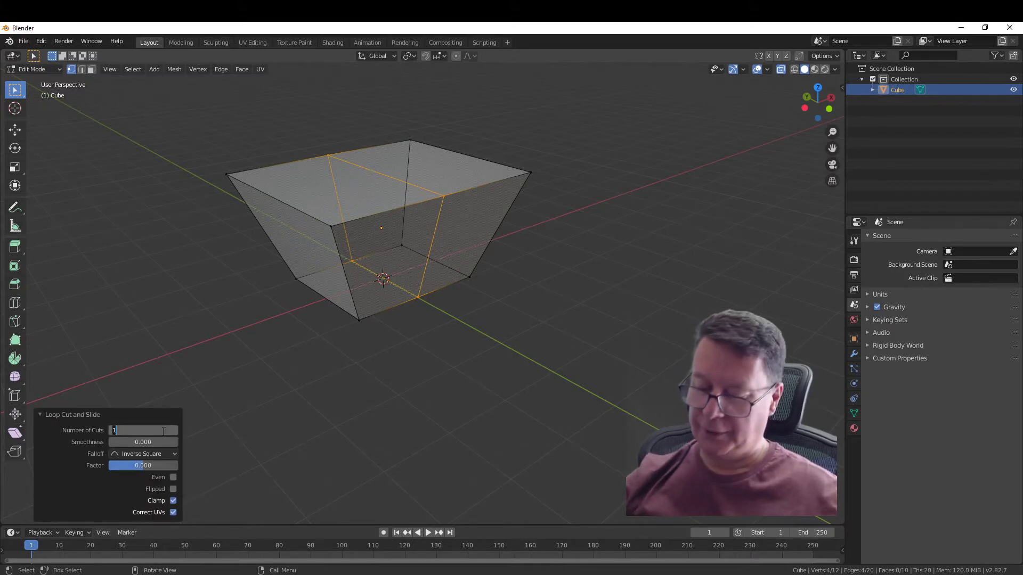
key(Return)
click(400, 421)
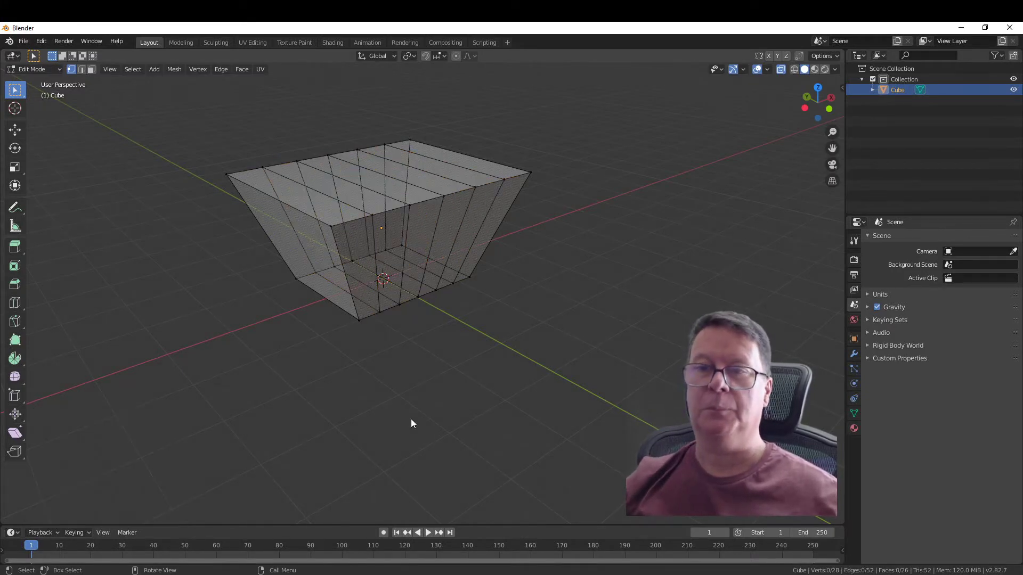
- Add five horizontal loop cuts around the box
key(ctrl+r)
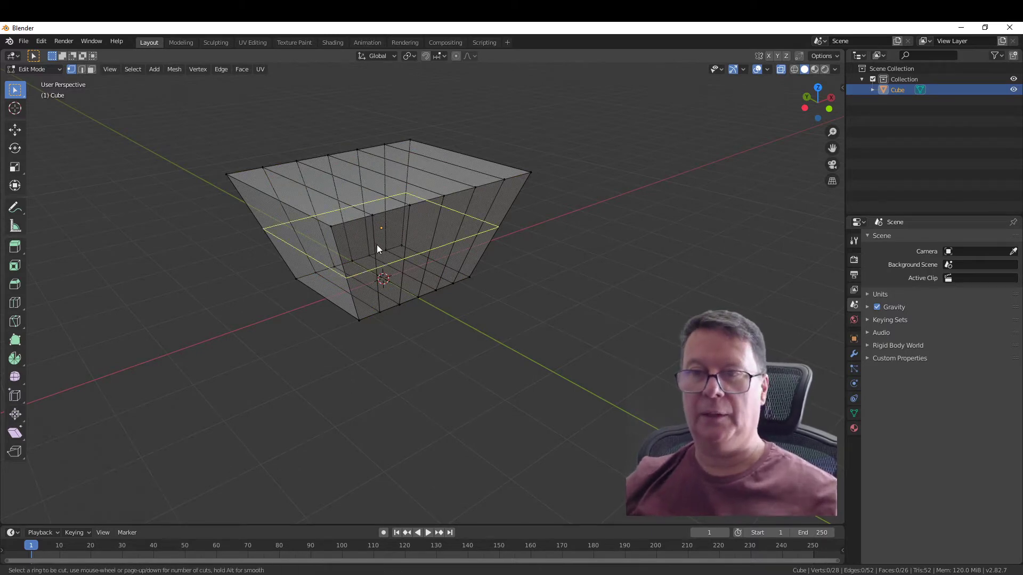
click(376, 244)
right_click(376, 243)
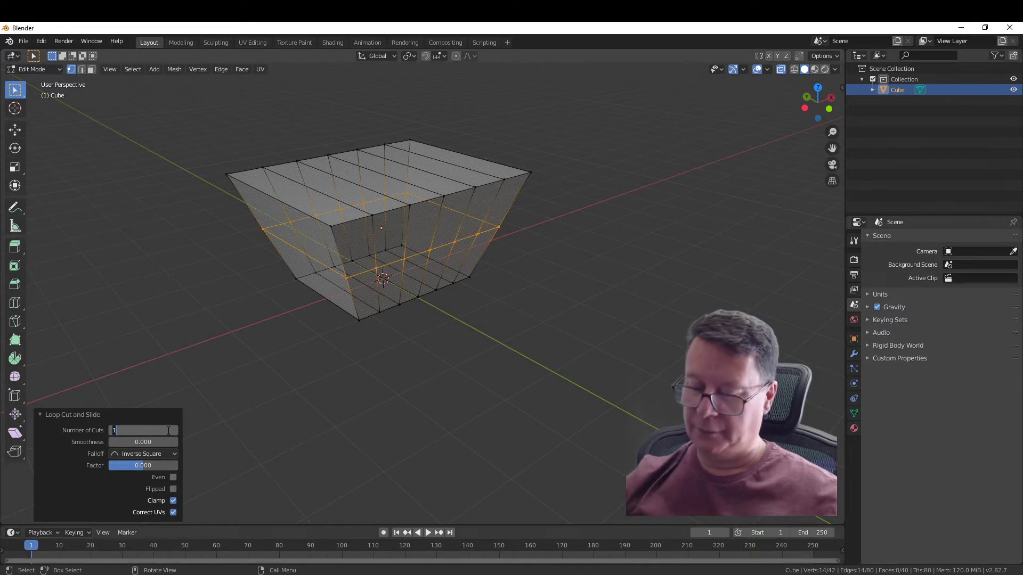
text(5)
key(Return)
click(264, 400)
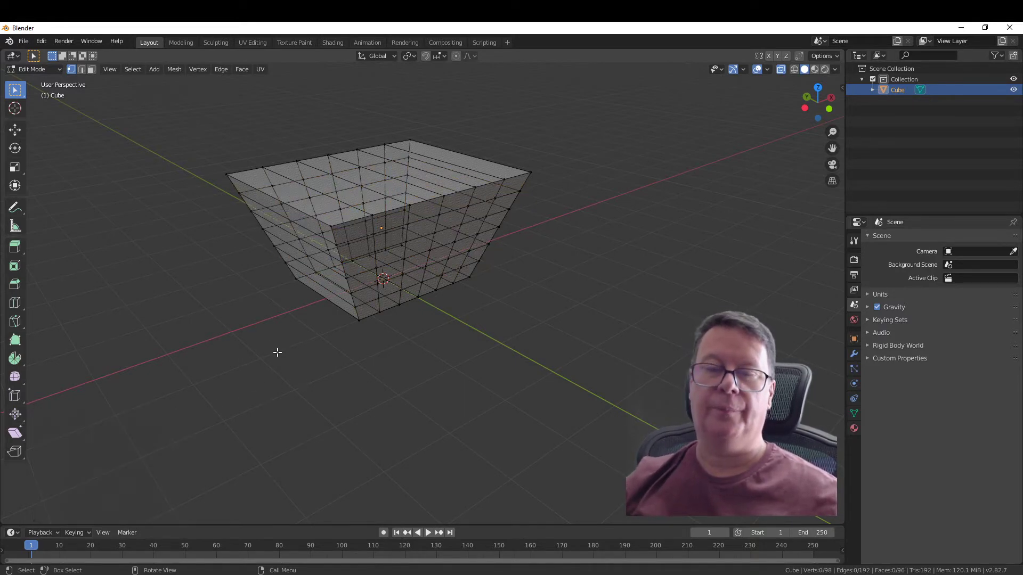
mouse_move(276, 351)
middle_down()
mouse_move(401, 347)
mouse_move(375, 393)
middle_up()
- Add five loop cuts in the remaining third direction
key(ctrl+r)
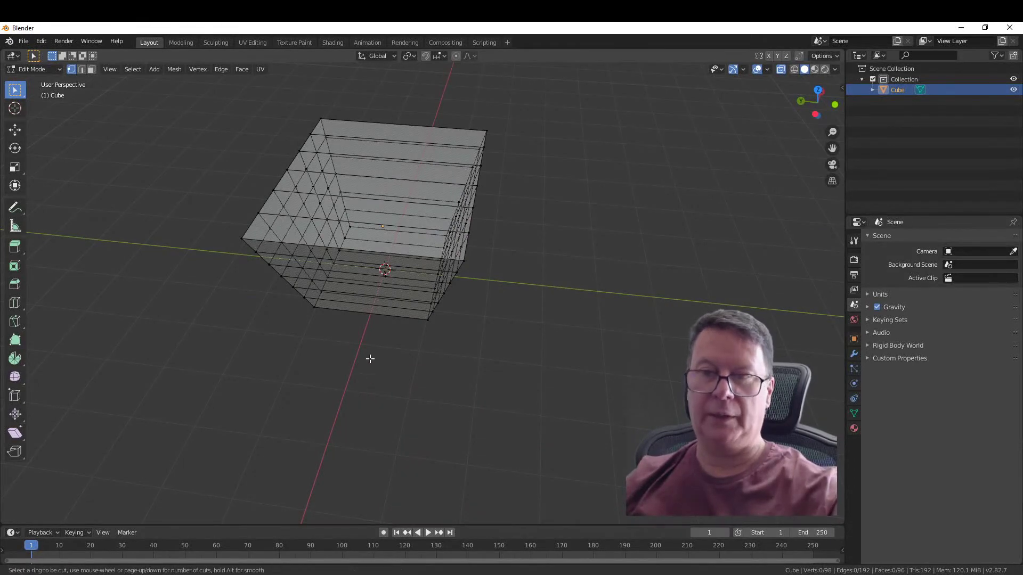
click(371, 286)
right_click(371, 286)
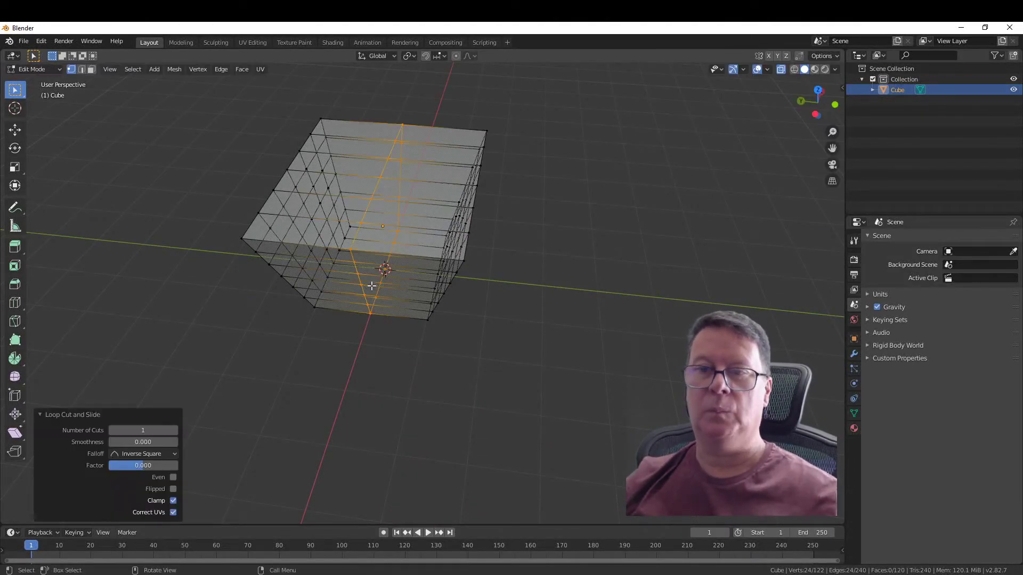
click(174, 430)
click(174, 431)
click(174, 430)
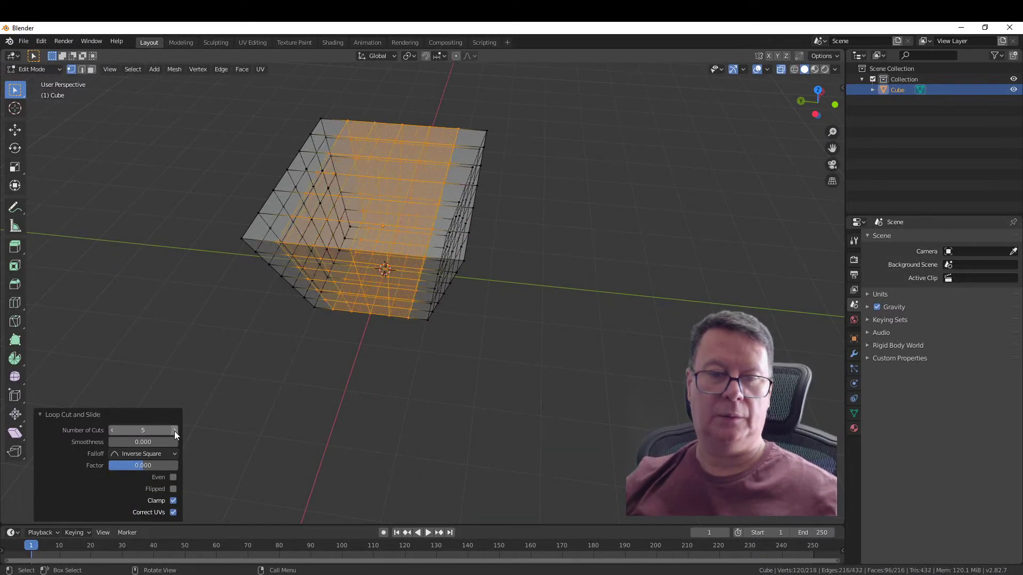
click(288, 397)
mouse_move(476, 396)
middle_down()
mouse_move(414, 382)
mouse_move(390, 361)
mouse_move(420, 311)
mouse_move(466, 309)
mouse_move(522, 336)
mouse_move(662, 354)
mouse_move(677, 341)
mouse_move(639, 383)
mouse_move(682, 324)
mouse_move(647, 393)
mouse_move(625, 390)
mouse_move(657, 382)
middle_up()
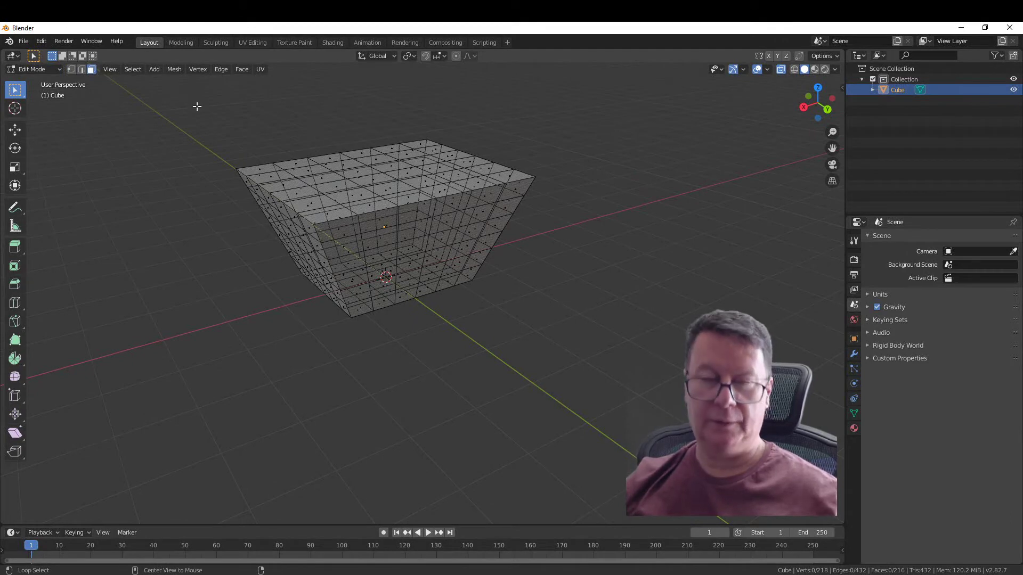
- Box-select the visible faces and delete them with Only Faces
key(alt+z)
mouse_move(591, 115)
mouse_down()
mouse_move(152, 411)
mouse_move(118, 421)
mouse_up()
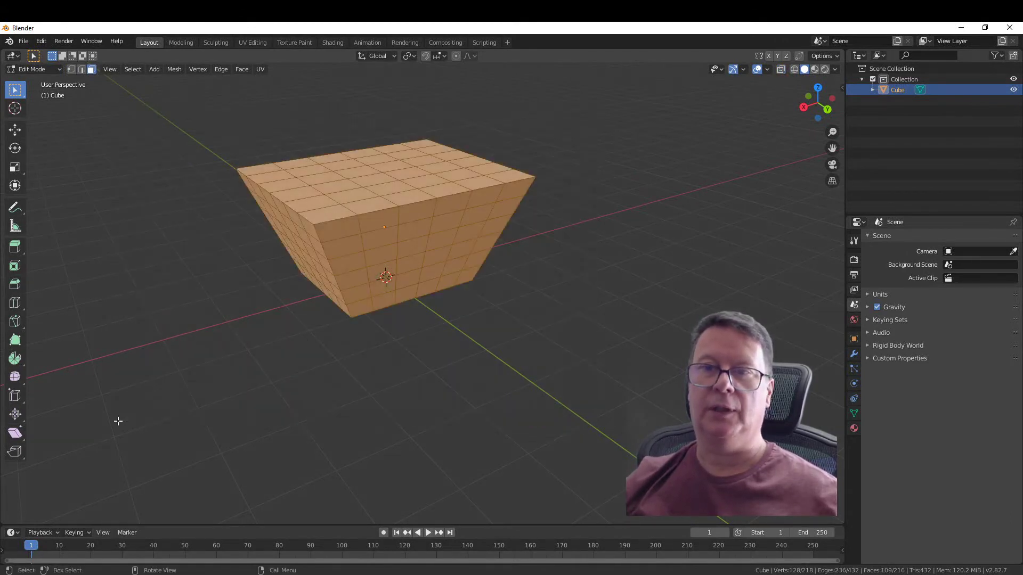
right_click(328, 201)
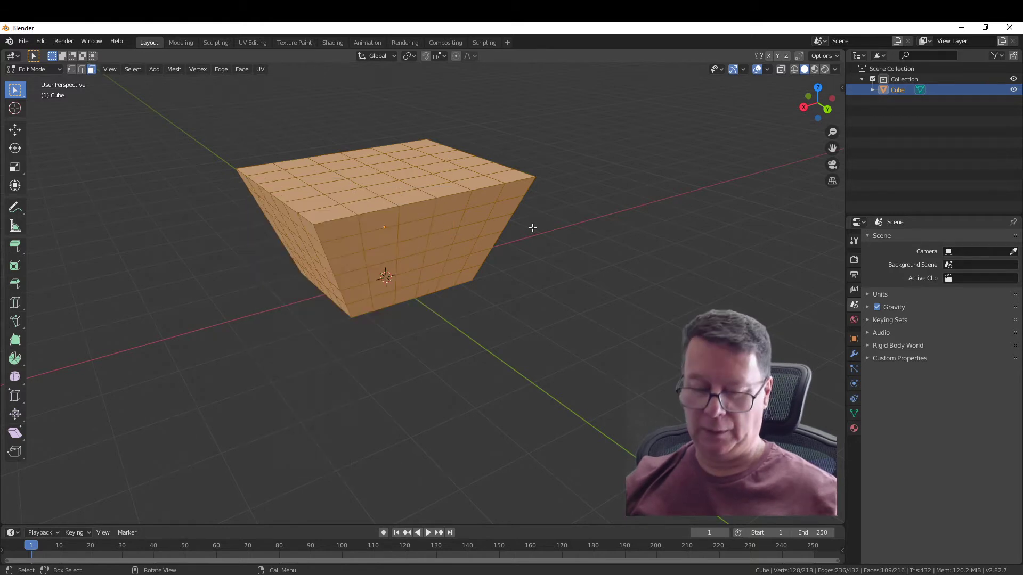
key(x)
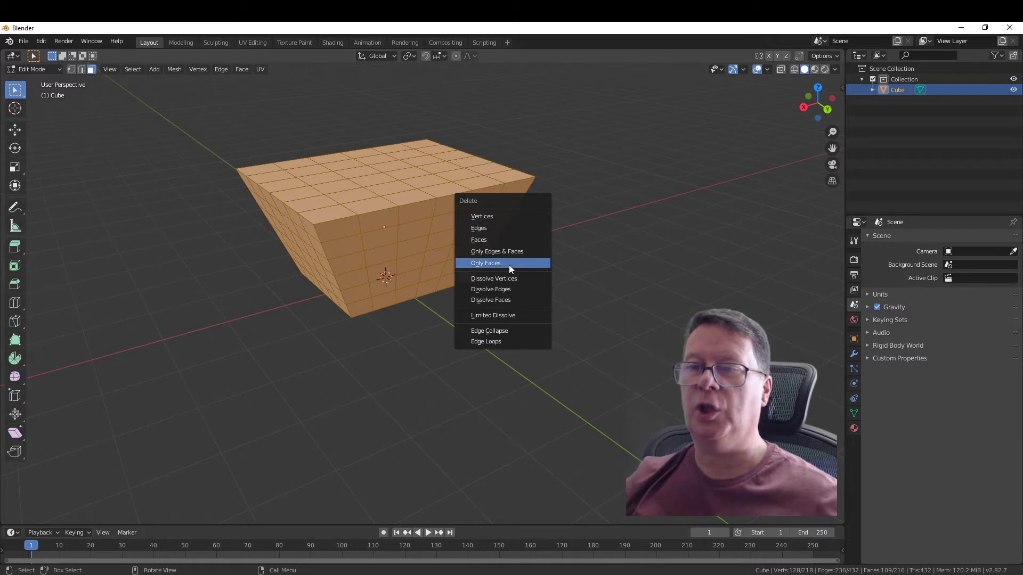
click(509, 265)
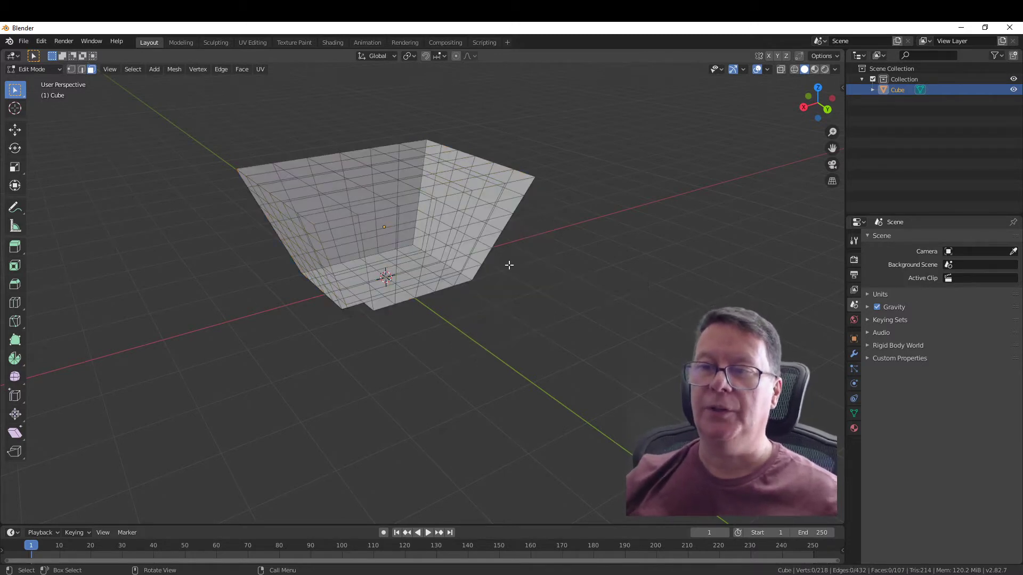
- With X-ray on, delete the remaining hidden faces so only edges remain
key(alt+z)
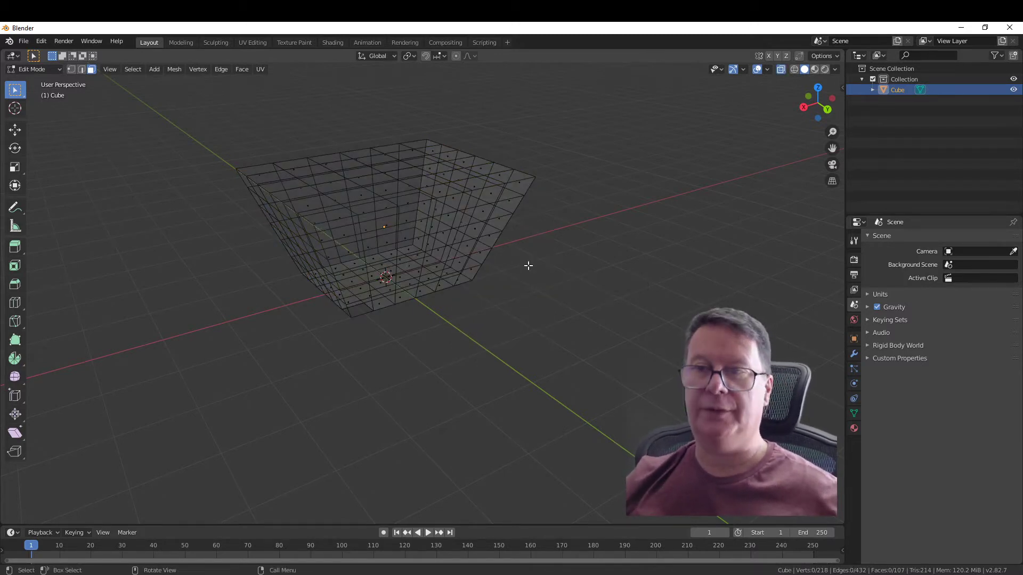
drag(572, 94, 169, 390)
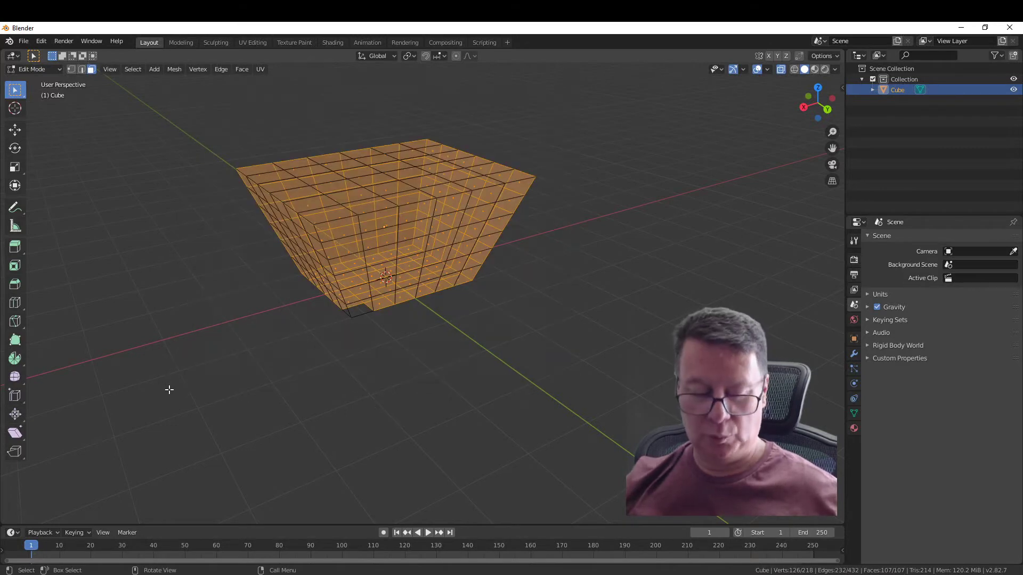
key(x)
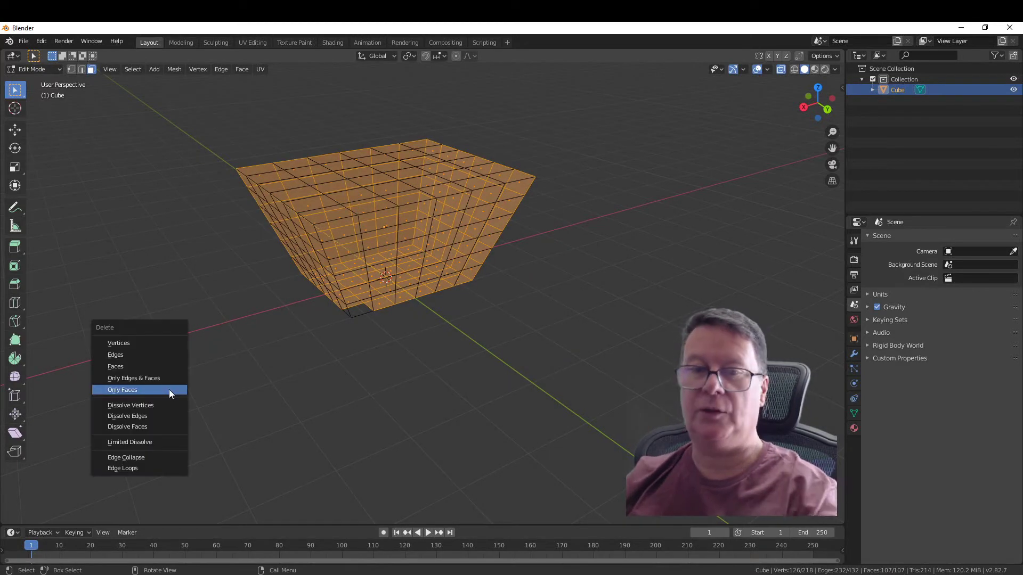
click(151, 392)
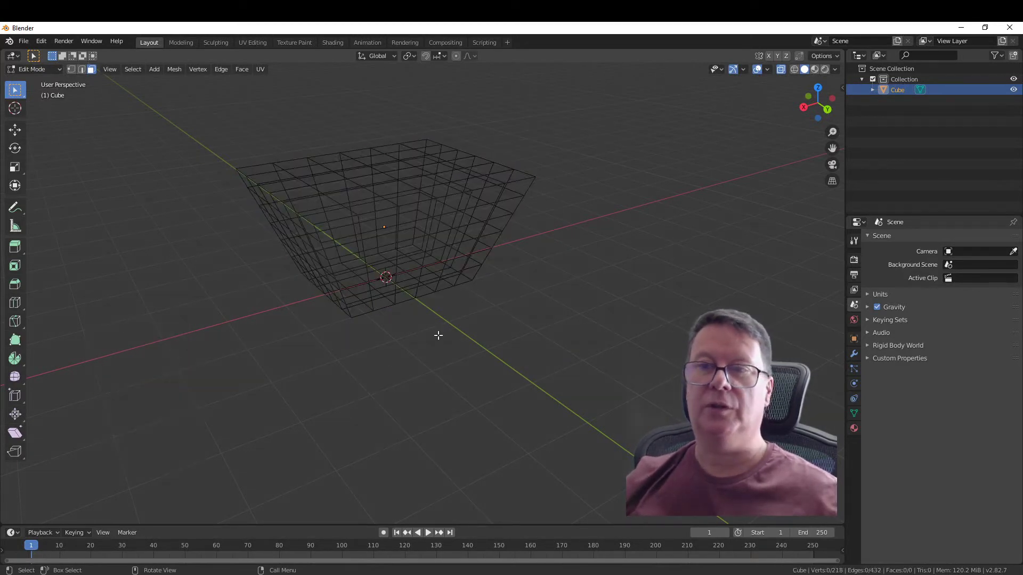
mouse_move(438, 335)
middle_down()
mouse_move(486, 311)
mouse_move(452, 258)
mouse_move(506, 285)
mouse_move(526, 335)
mouse_move(507, 319)
mouse_move(512, 290)
mouse_move(554, 265)
mouse_move(564, 285)
mouse_move(555, 334)
mouse_move(459, 316)
mouse_move(421, 290)
mouse_move(469, 292)
middle_up()
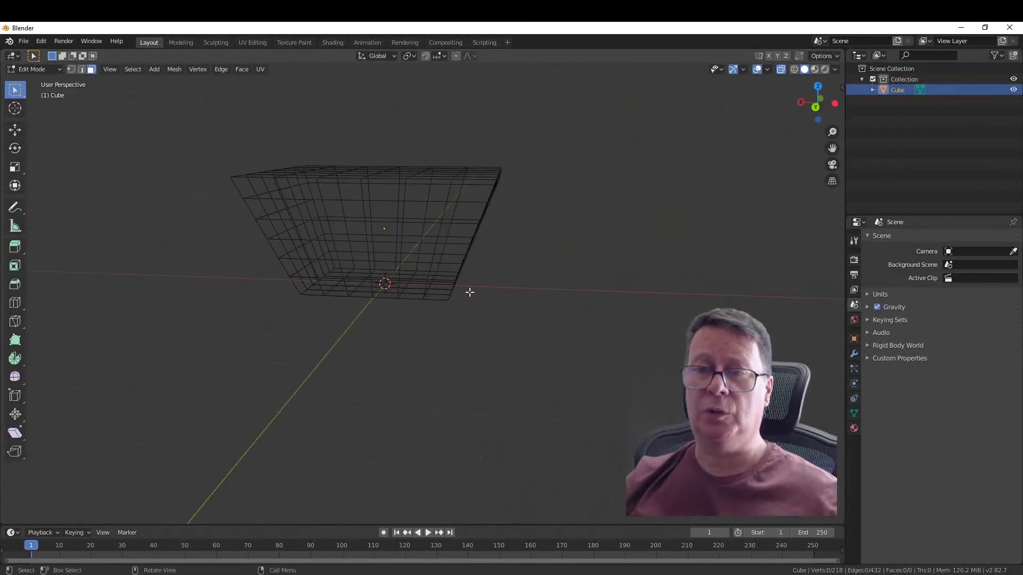
- Select the top grid edges of the cage using front and top views
key(KP_1)
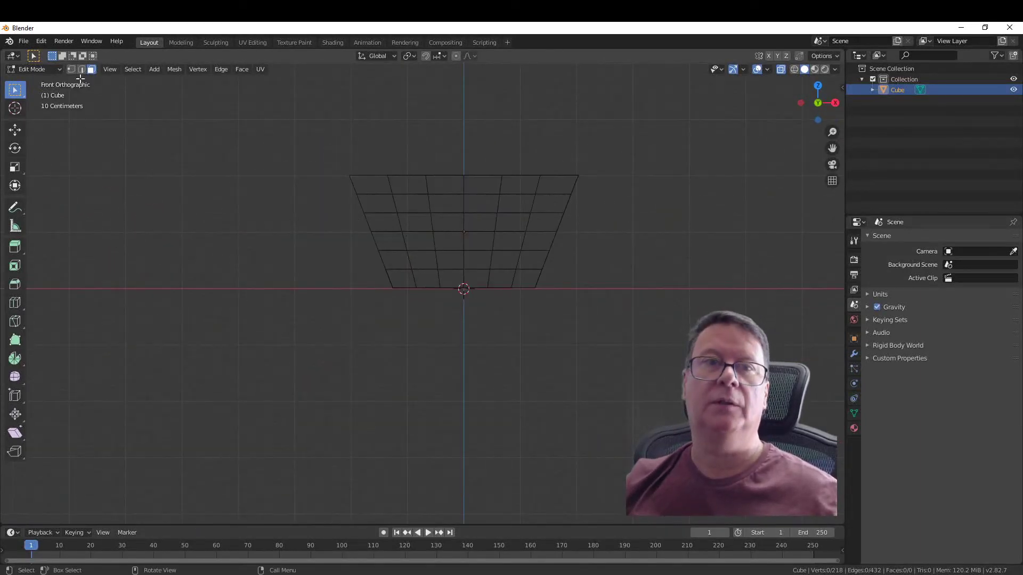
mouse_move(344, 158)
mouse_down()
mouse_move(400, 178)
mouse_move(632, 181)
mouse_up()
middle_drag(633, 180, 636, 243)
key(KP_7)
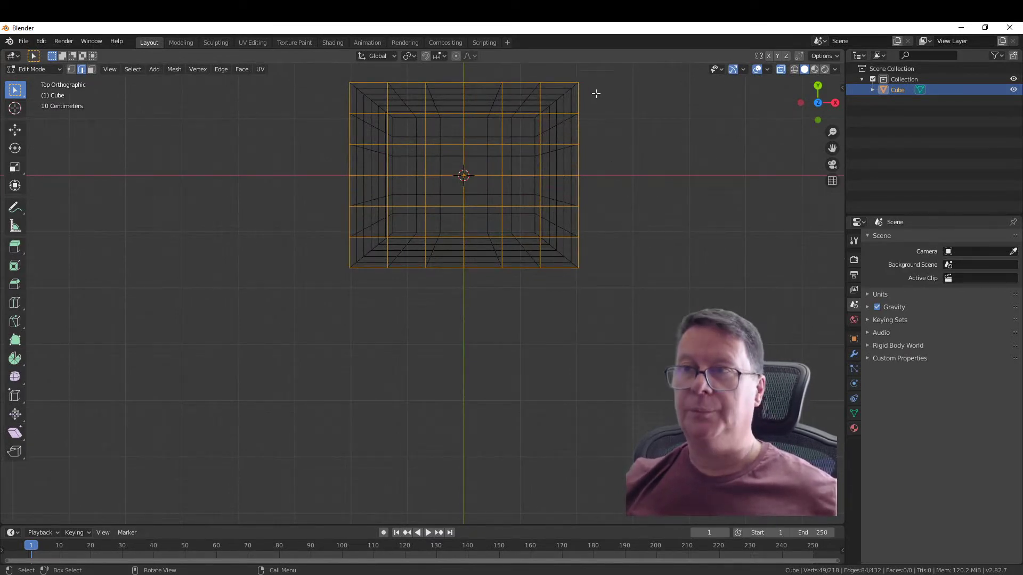
shift+drag(601, 75, 572, 288)
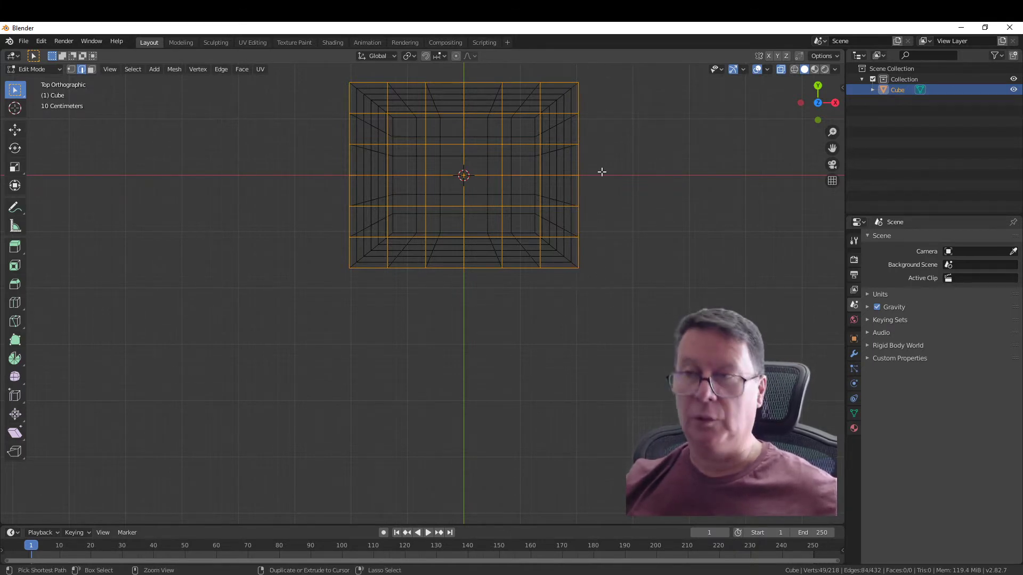
- Deselect the four rim edges and delete the remaining top grid edges
ctrl+drag(605, 65, 563, 309)
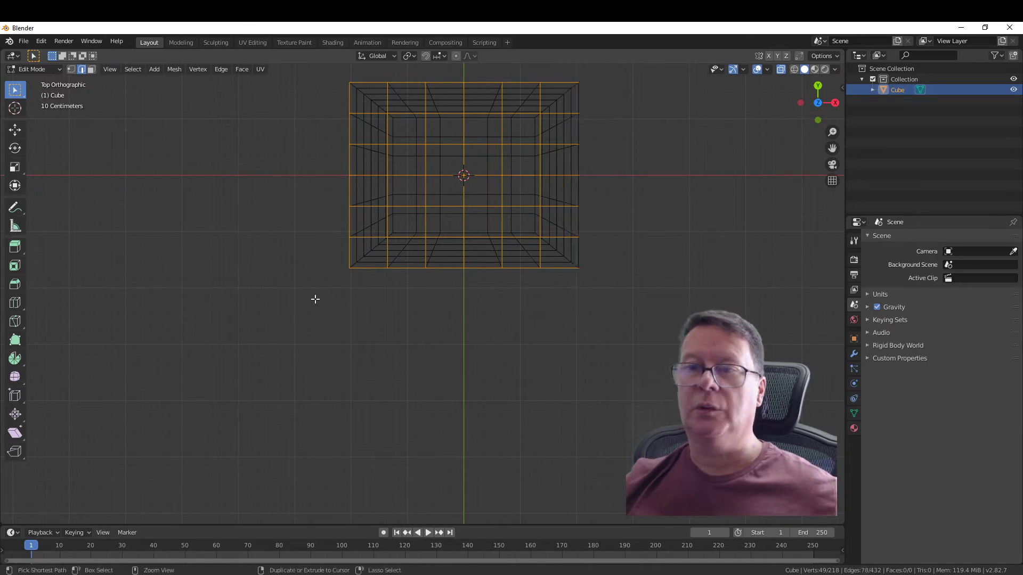
ctrl+drag(324, 255, 642, 294)
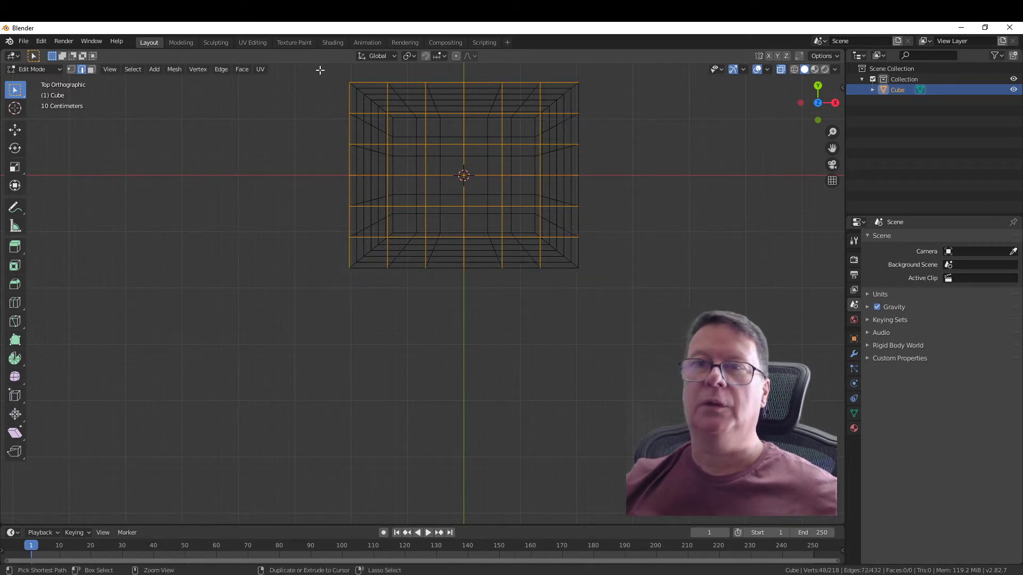
ctrl+drag(320, 70, 357, 314)
ctrl+drag(308, 66, 619, 96)
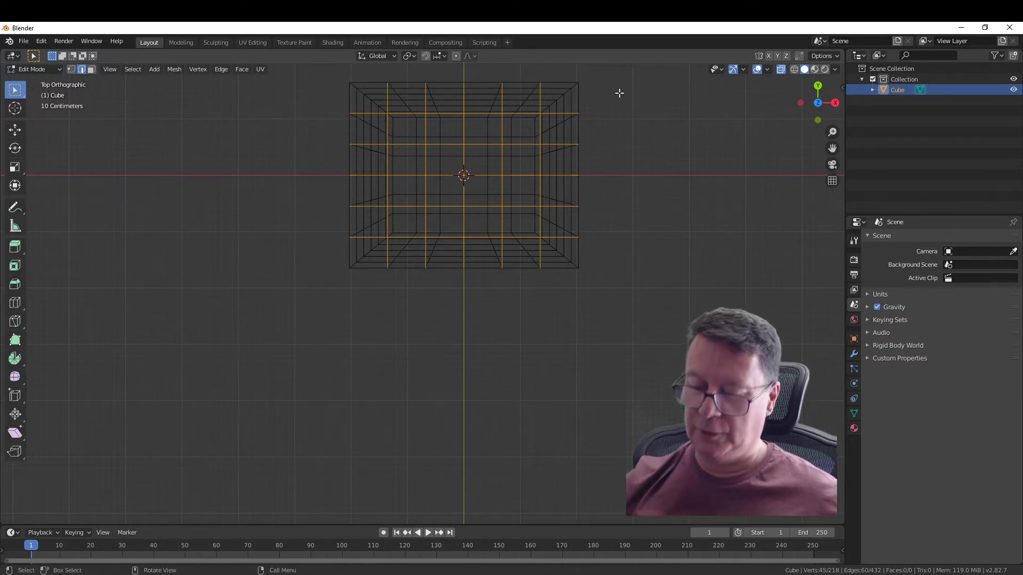
key(x)
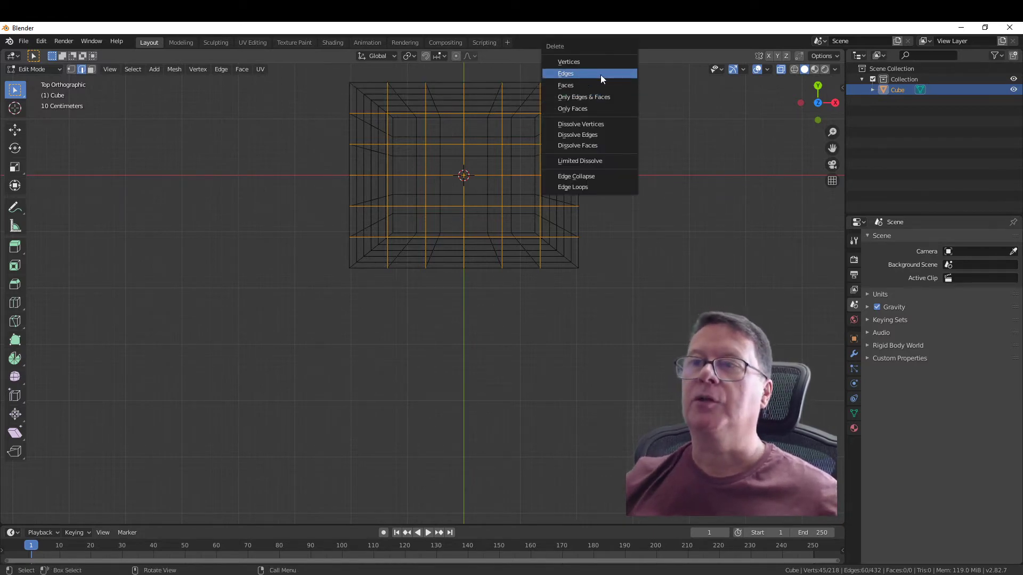
click(600, 75)
mouse_move(573, 322)
middle_down()
mouse_move(561, 283)
mouse_move(600, 244)
mouse_move(615, 262)
mouse_move(650, 261)
middle_up()
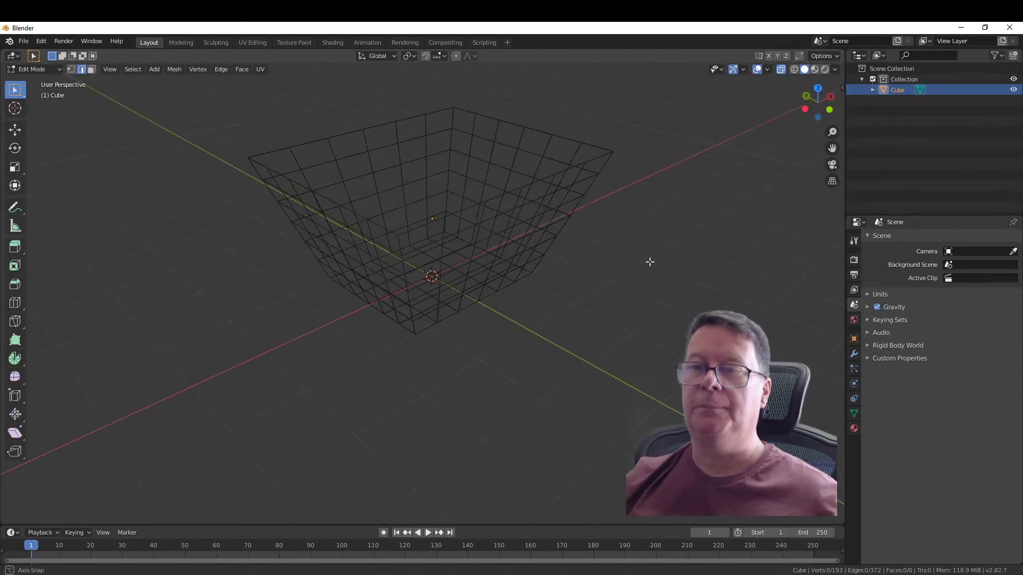
- Return to Object Mode and convert the basket mesh to a curve via Object > Convert
click(42, 71)
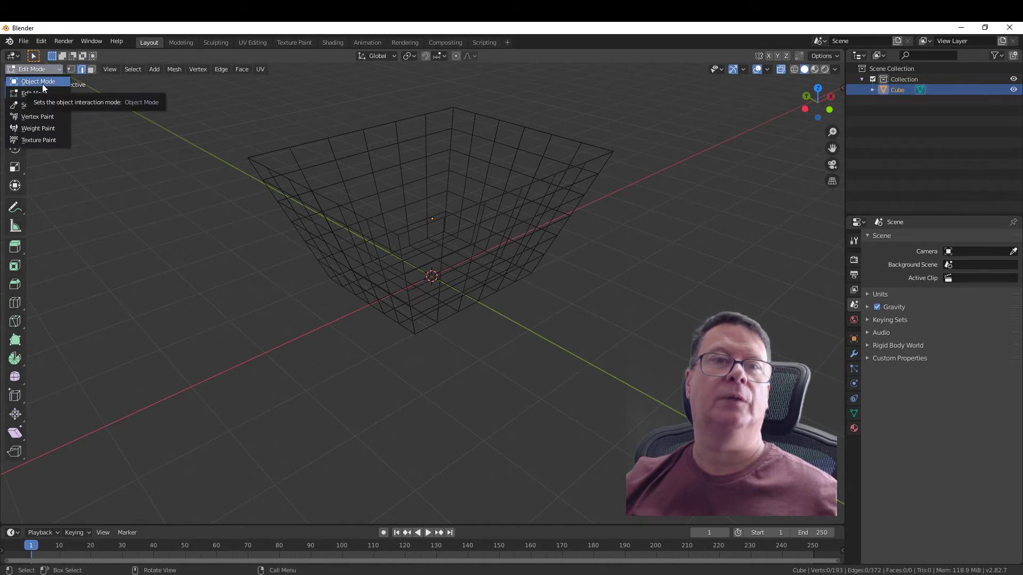
click(53, 83)
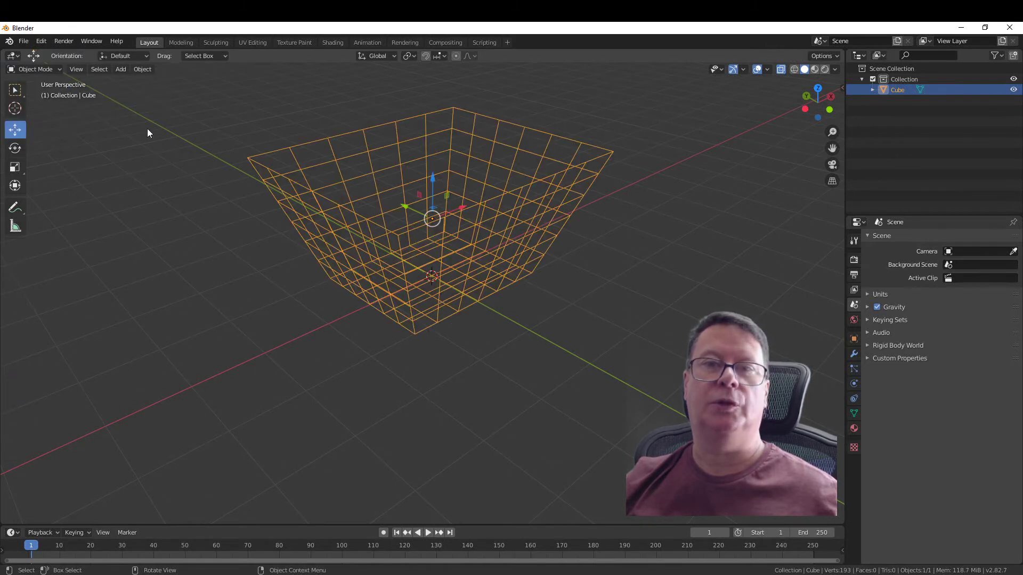
click(141, 72)
mouse_move(160, 349)
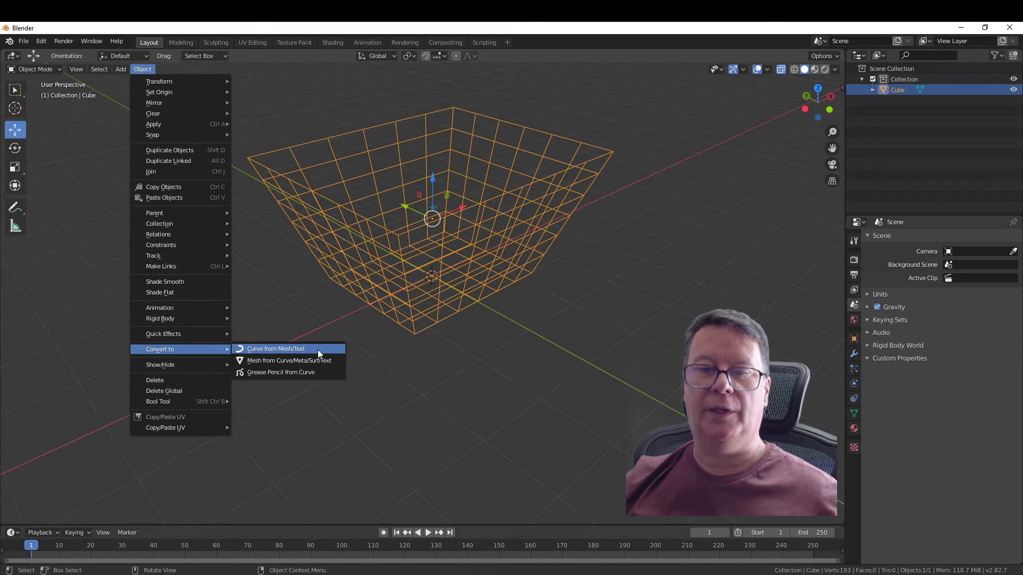
click(318, 350)
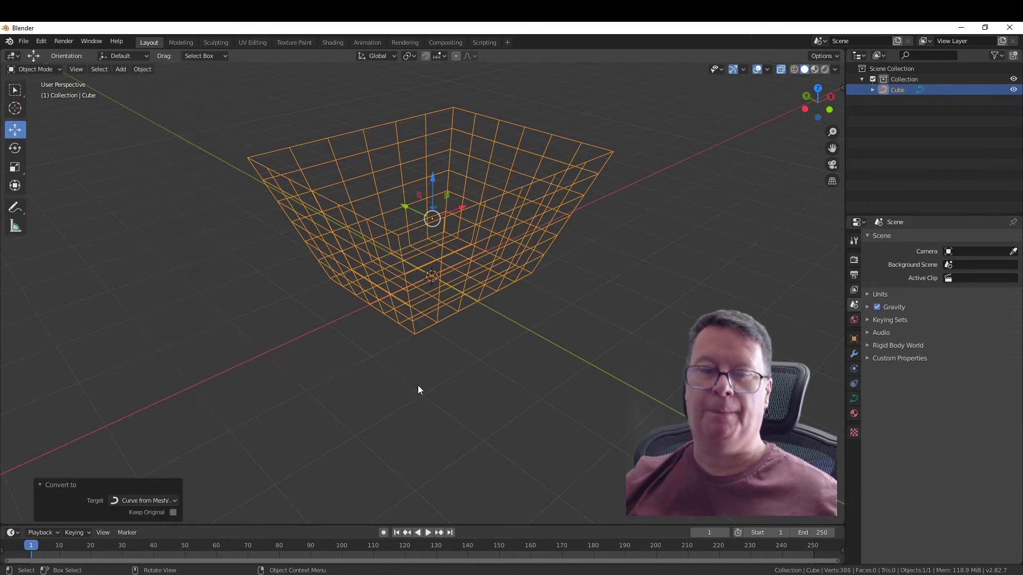
click(392, 391)
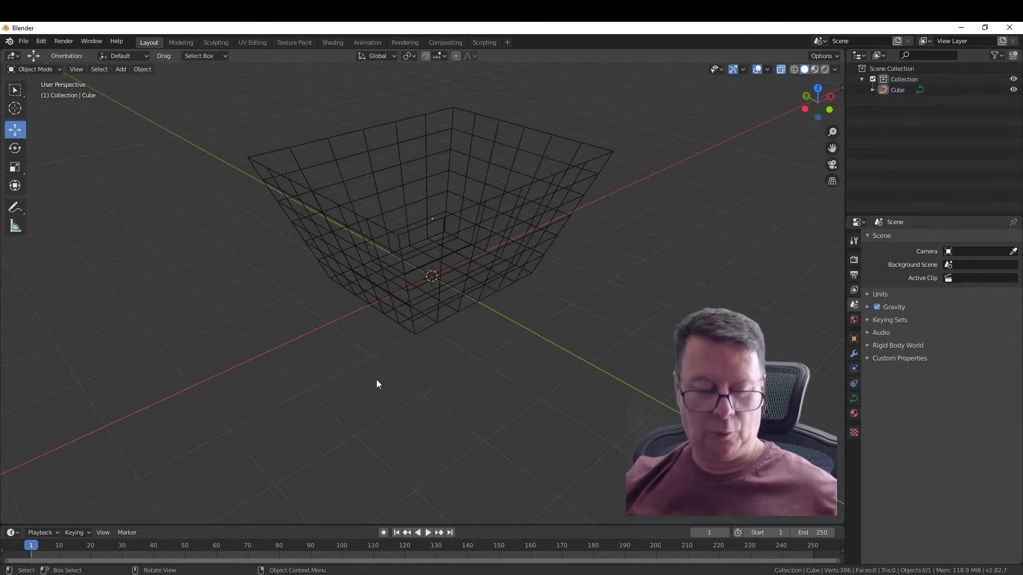
- Add a Bezier circle, move it to -3.14 m on X, then select the cube curve
key(shift+a)
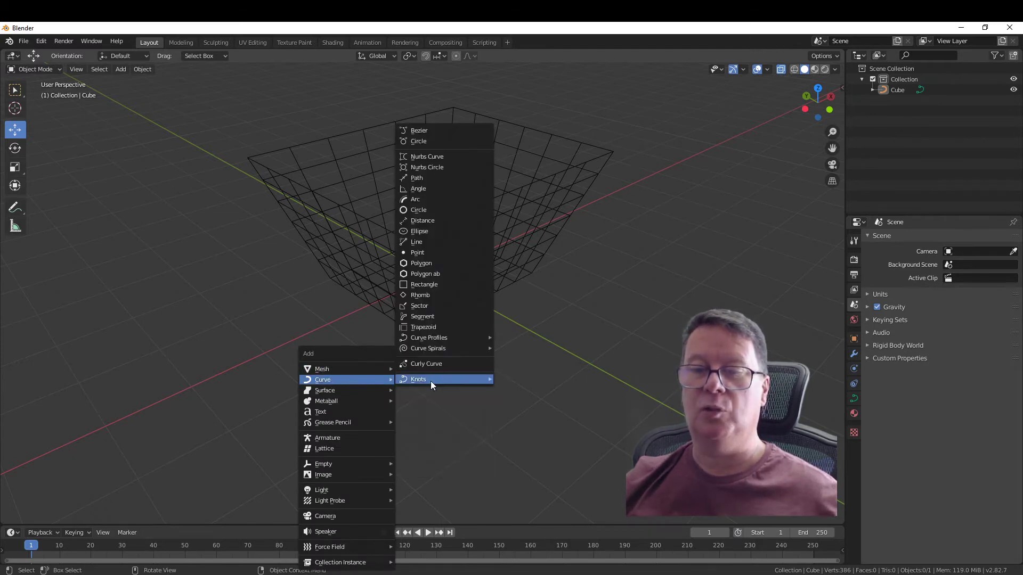
click(439, 141)
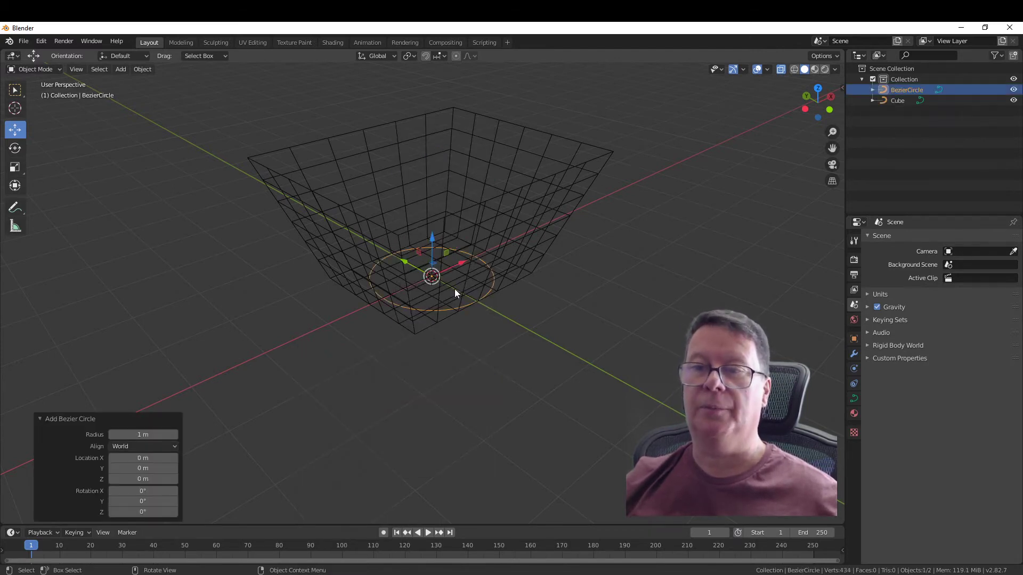
drag(454, 266, 363, 397)
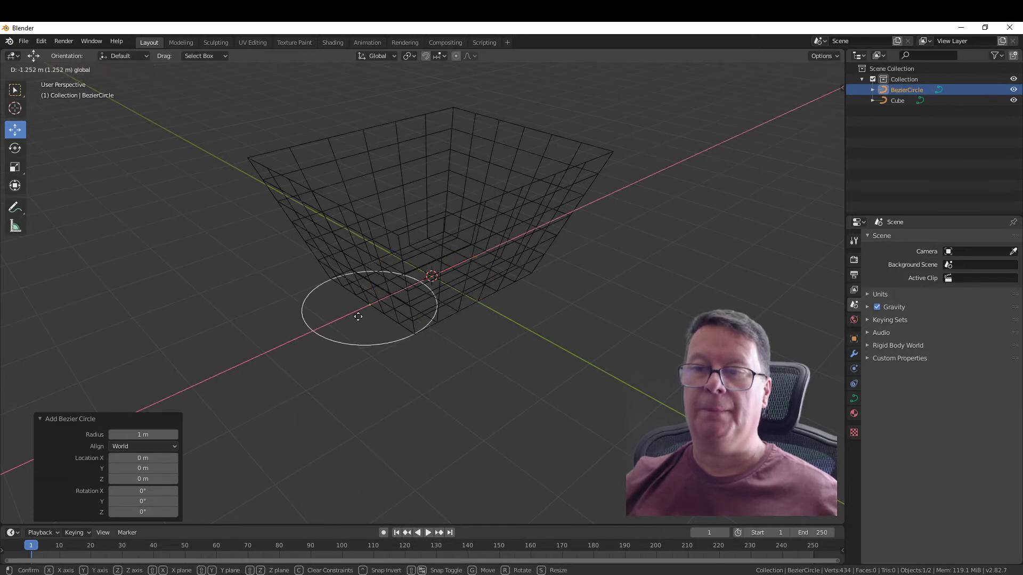
click(363, 400)
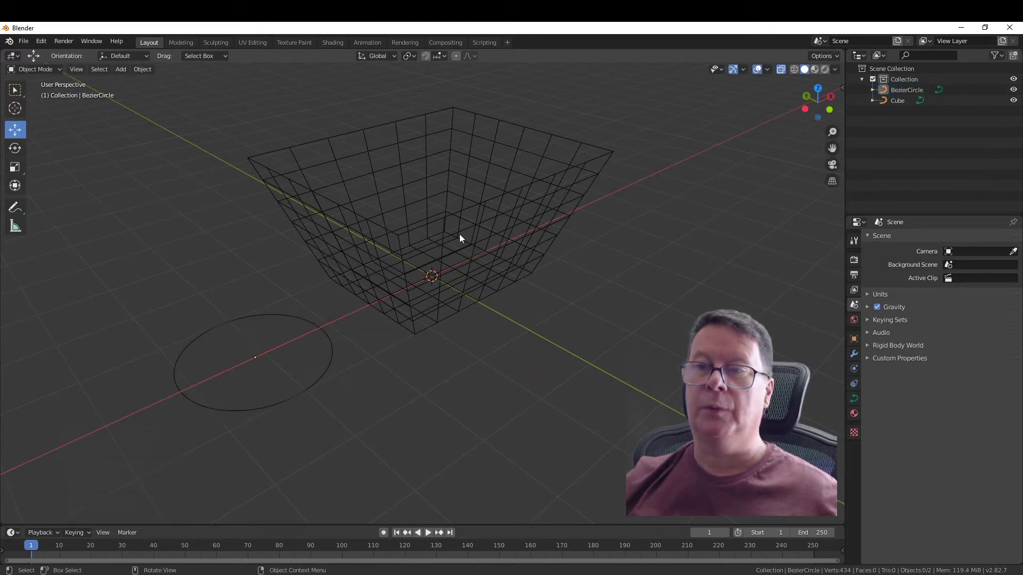
click(464, 214)
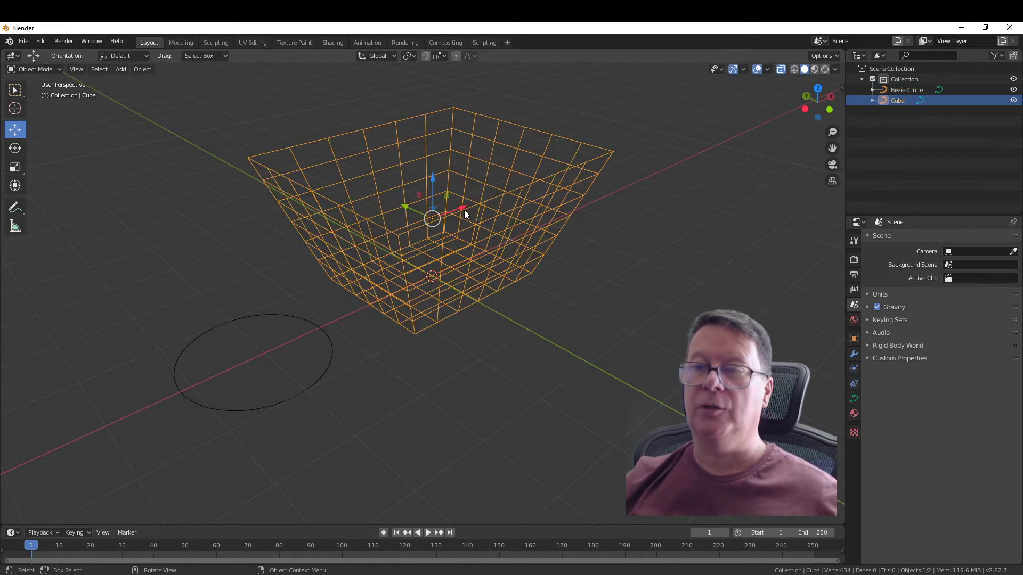
- Set the cube curve's Geometry Bevel object to BezierCircle, then begin scaling the circle down
click(854, 399)
click(871, 423)
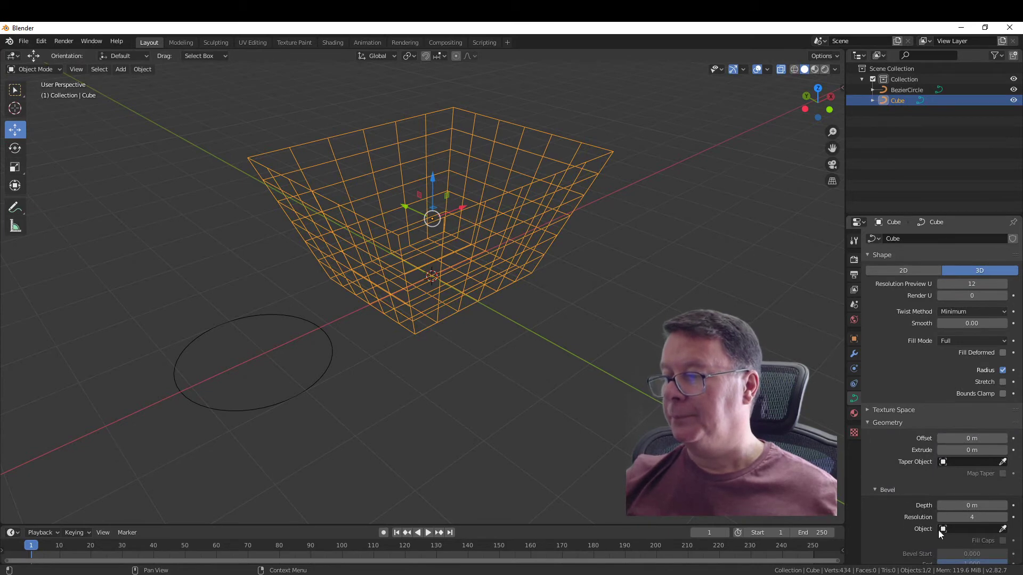
click(281, 405)
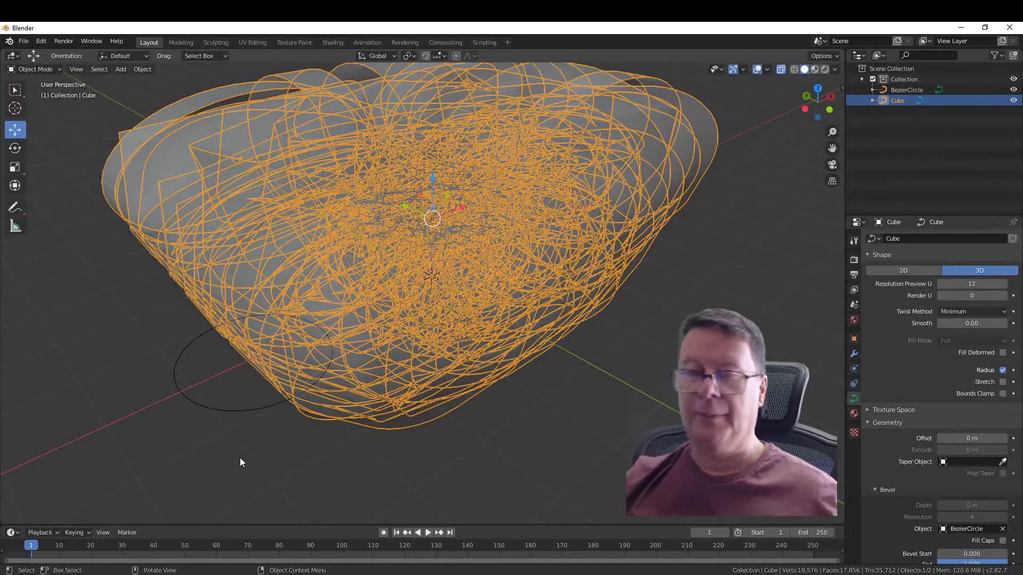
click(235, 408)
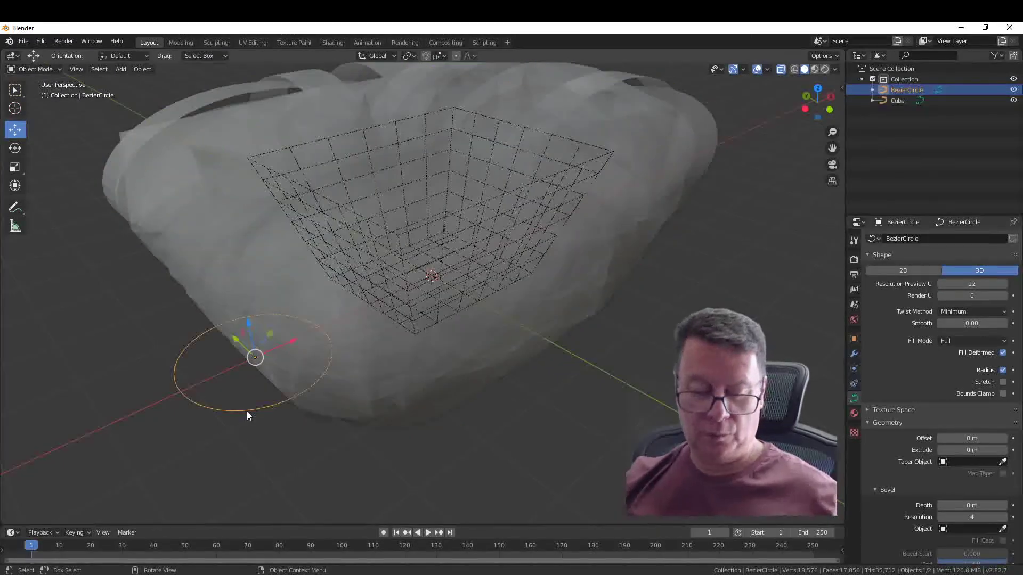
key(s)
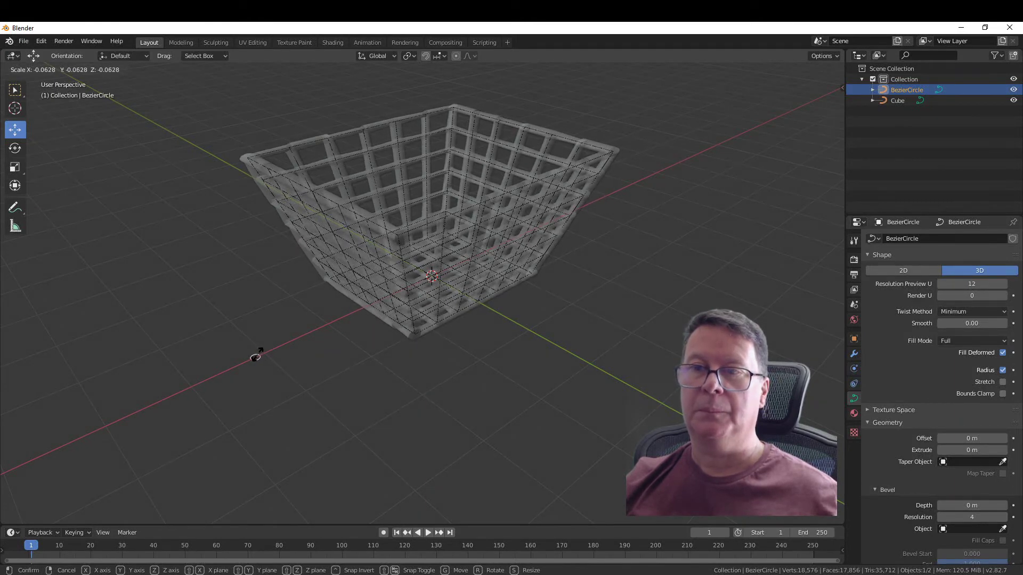
- Confirm the bevel circle at 0.042 scale, check the slimmer bars, and reselect the basket curve
click(254, 357)
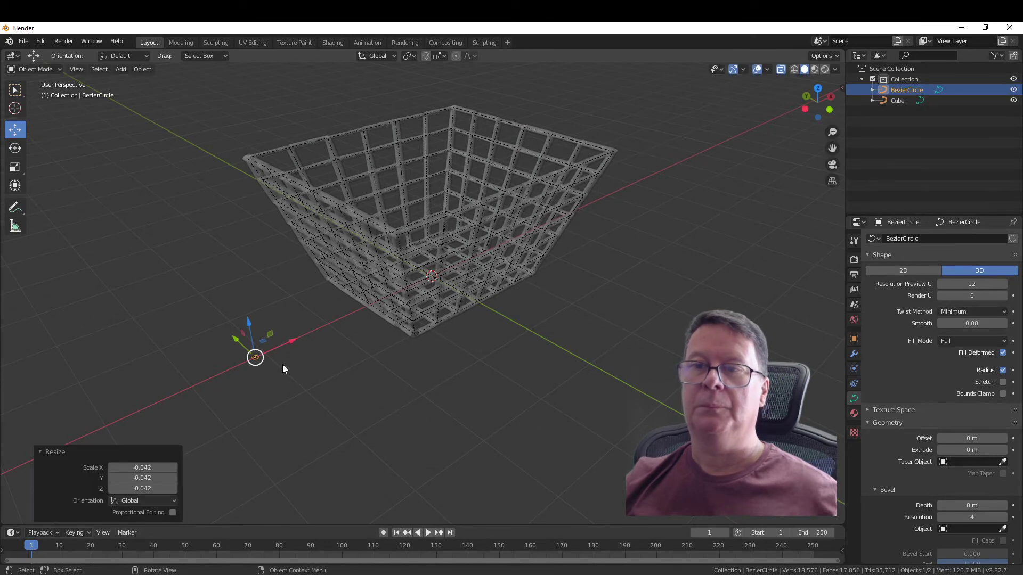
click(402, 394)
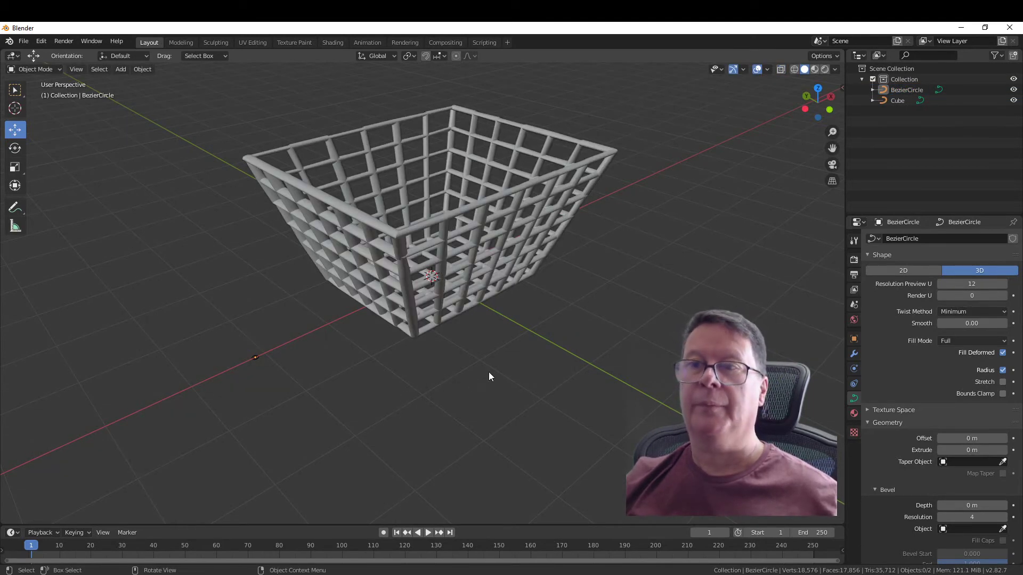
mouse_move(453, 352)
middle_down()
mouse_move(423, 365)
mouse_move(475, 372)
mouse_move(512, 391)
mouse_move(436, 366)
mouse_move(439, 350)
mouse_move(427, 351)
mouse_move(462, 378)
mouse_move(455, 353)
mouse_move(445, 365)
mouse_move(584, 317)
mouse_move(550, 320)
mouse_move(550, 353)
mouse_move(452, 393)
middle_up()
scroll(439, 350, up, 2)
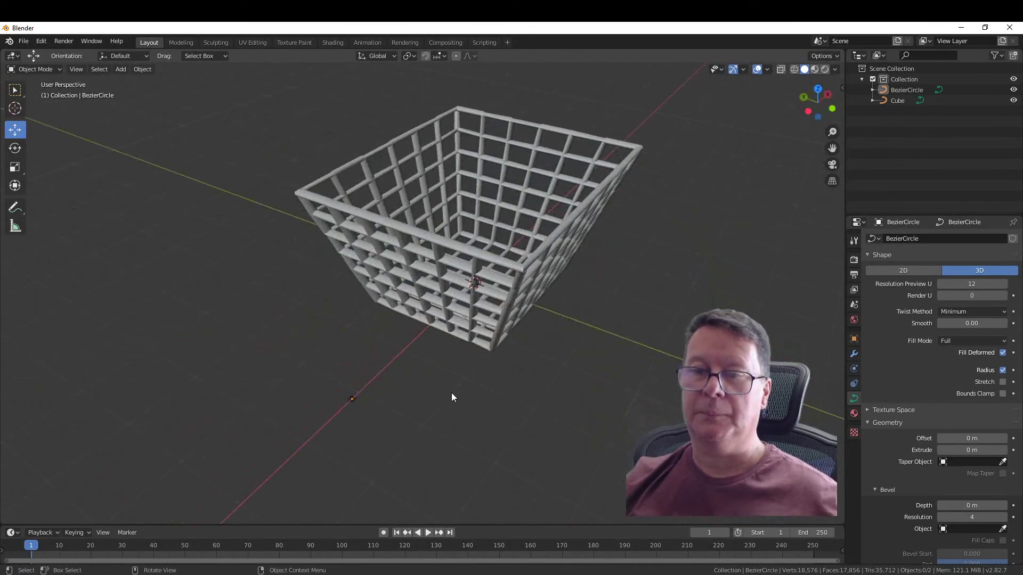
click(510, 267)
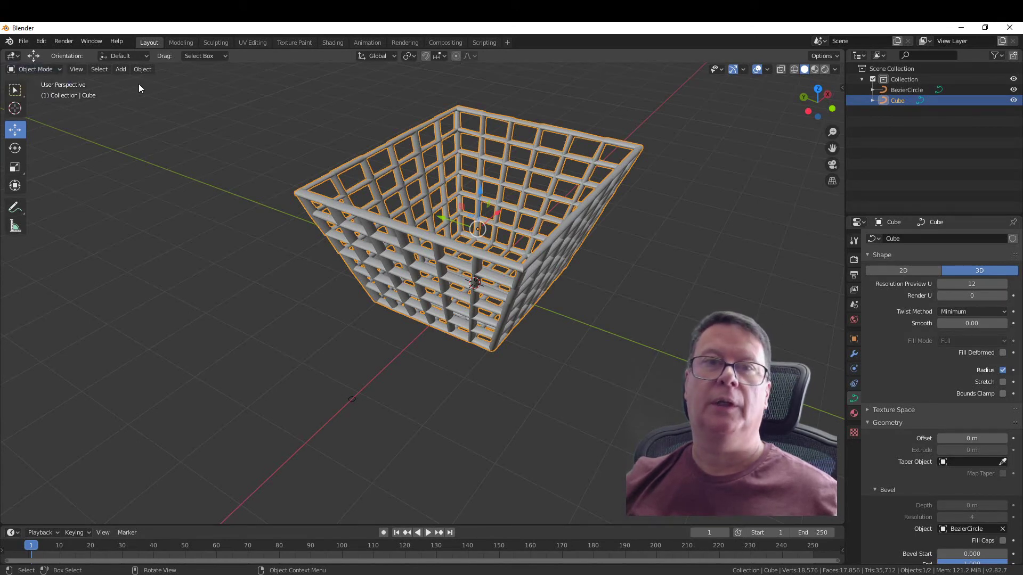
- Convert the basket curve to a mesh via Object > Convert to, then orbit to inspect it
click(142, 70)
mouse_move(160, 350)
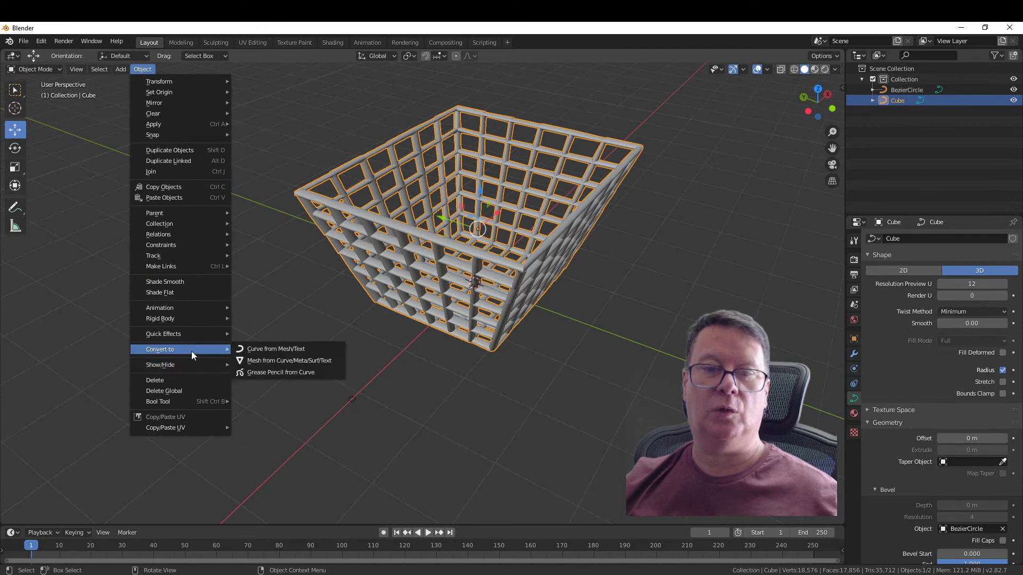
click(290, 362)
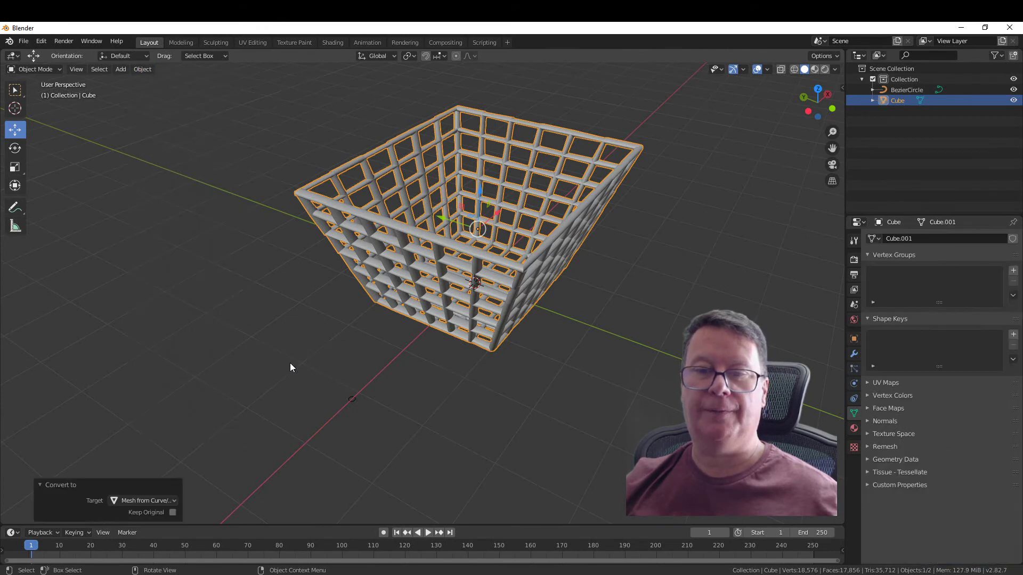
mouse_move(624, 326)
middle_down()
mouse_move(583, 312)
mouse_move(599, 325)
middle_up()
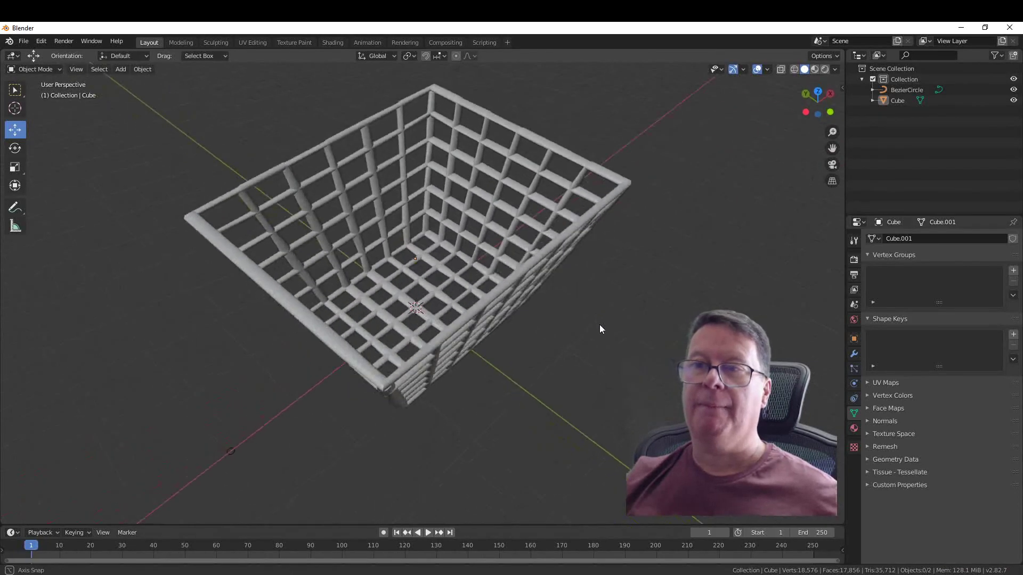
scroll(505, 283, up, 3)
mouse_move(505, 283)
middle_down()
mouse_move(644, 347)
mouse_move(622, 387)
mouse_move(425, 304)
mouse_move(408, 254)
mouse_move(456, 318)
mouse_move(377, 337)
mouse_move(366, 309)
middle_up()
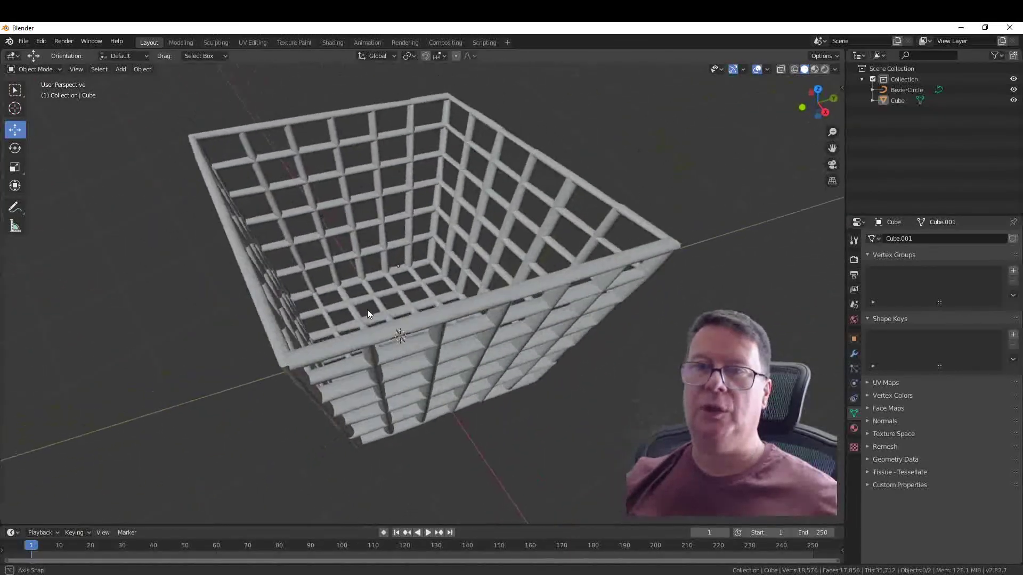
mouse_move(435, 235)
middle_down()
mouse_move(437, 261)
mouse_move(449, 248)
mouse_move(467, 252)
middle_up()
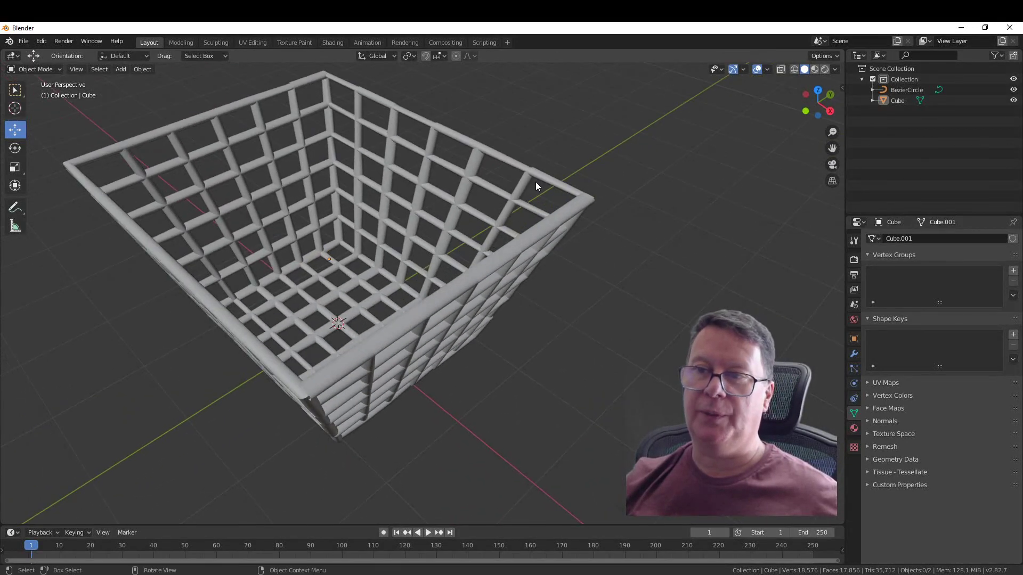
mouse_move(535, 182)
middle_down()
mouse_move(429, 320)
mouse_move(446, 265)
mouse_move(551, 325)
mouse_move(598, 330)
mouse_move(681, 314)
mouse_move(494, 325)
mouse_move(518, 295)
mouse_move(518, 307)
mouse_move(529, 301)
middle_up()
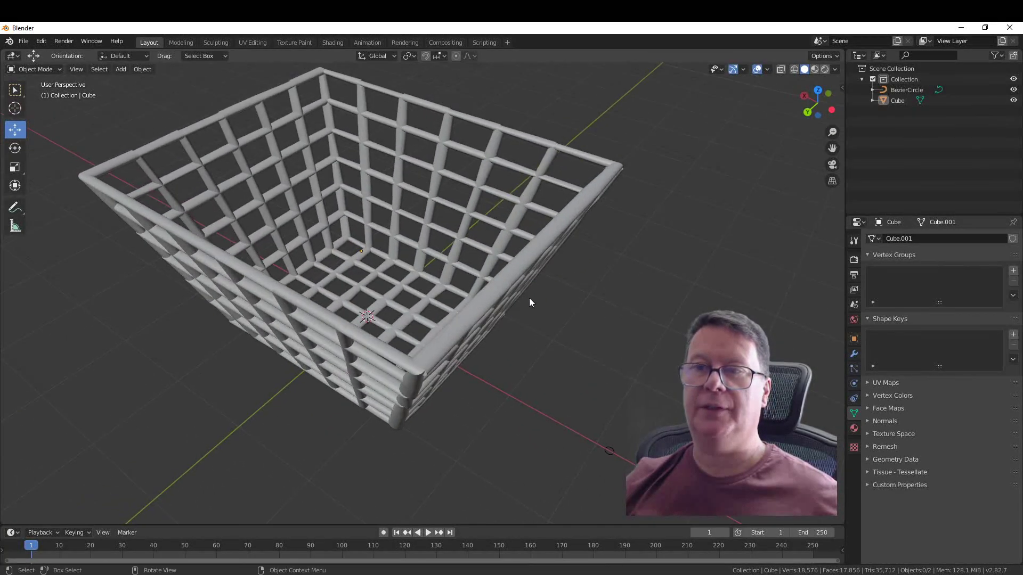